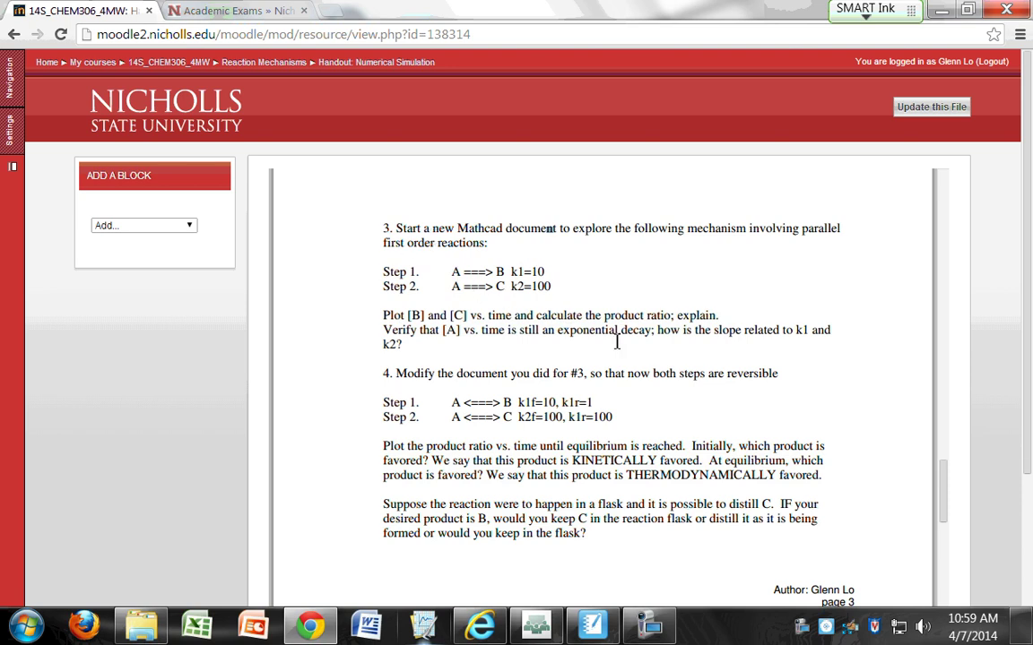
# Scroll the handout up to page 1's Procedure and highlight "Mathcad's zero tolerance" in step 1
pyautogui.scroll(5, 595, 269)
pyautogui.scroll(10, 592, 328)
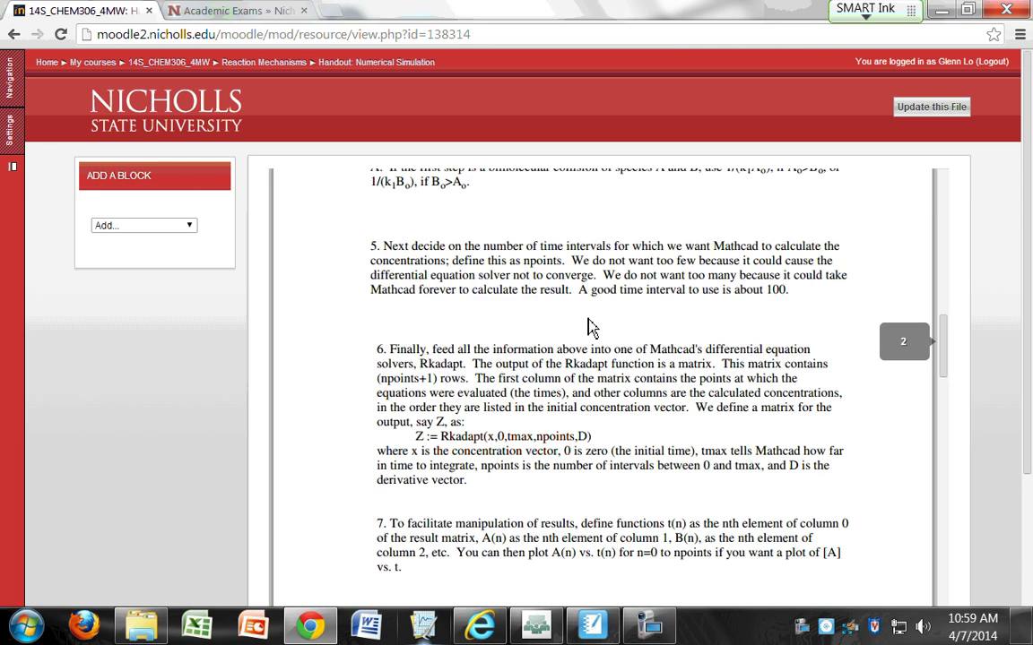
pyautogui.scroll(2, 591, 328)
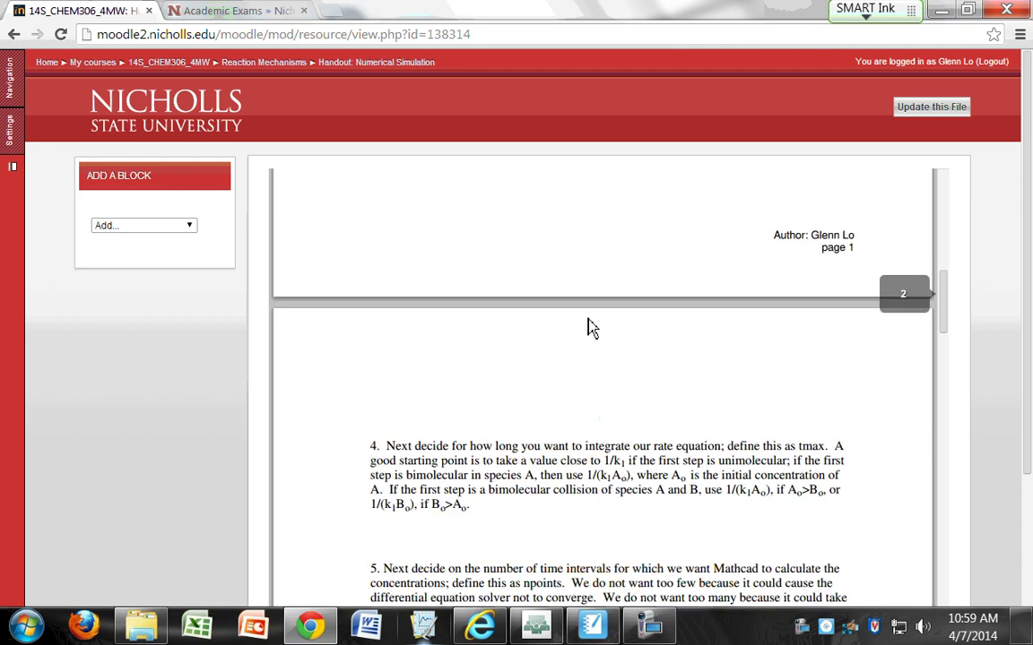
pyautogui.scroll(5, 592, 328)
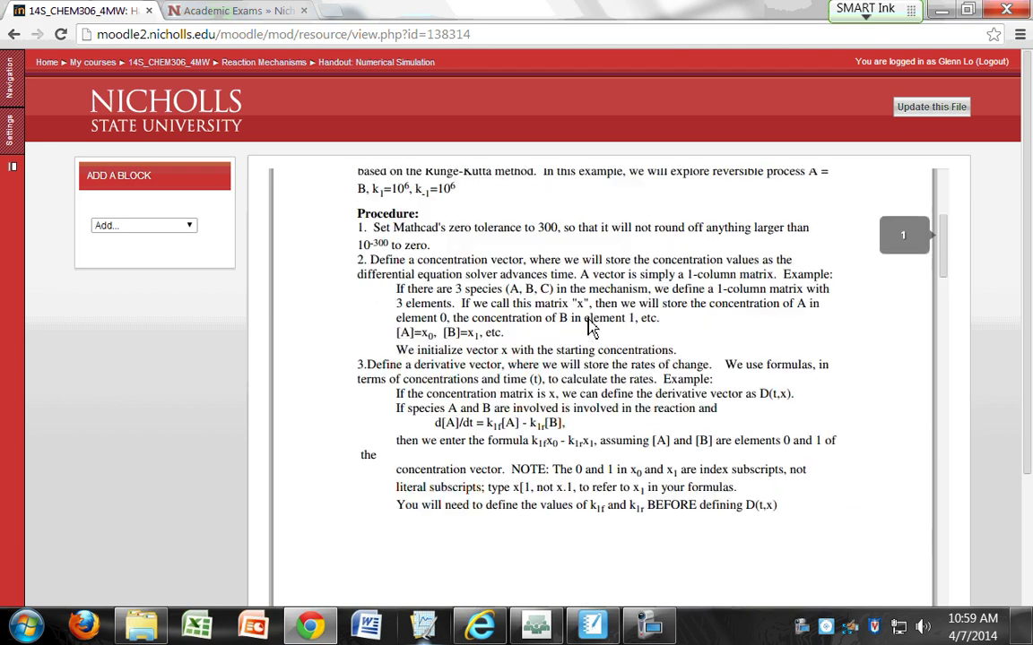
pyautogui.moveTo(374, 229); pyautogui.dragTo(520, 229)
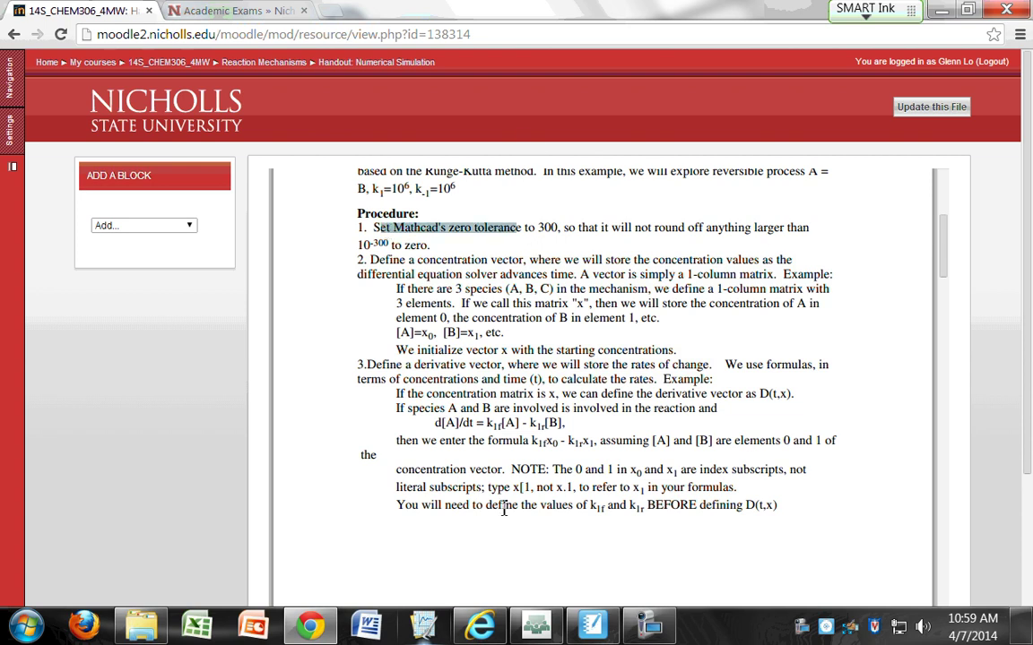
# Launch Mathcad 2000 Professional from the Start menu's MathSoft Apps folder
pyautogui.click(26, 626)
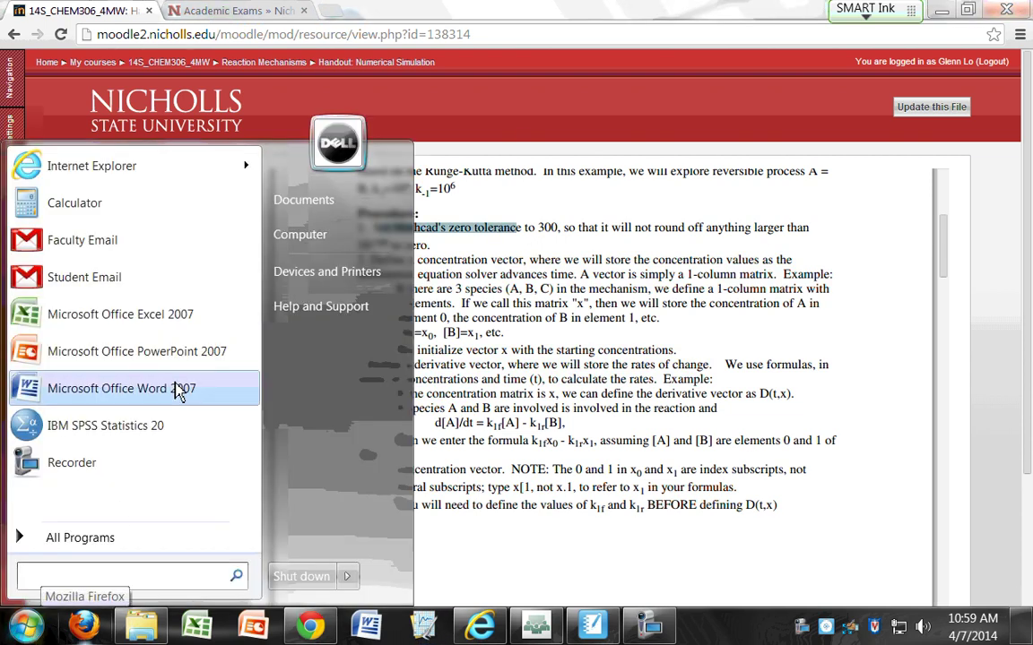
pyautogui.click(89, 541)
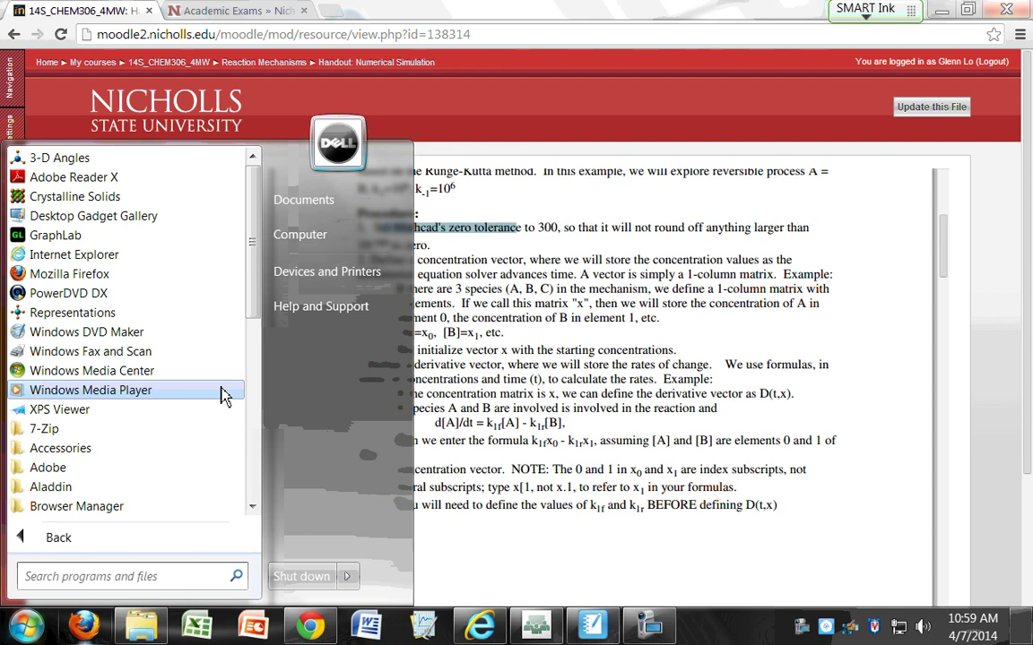
pyautogui.moveTo(254, 254); pyautogui.dragTo(258, 318)
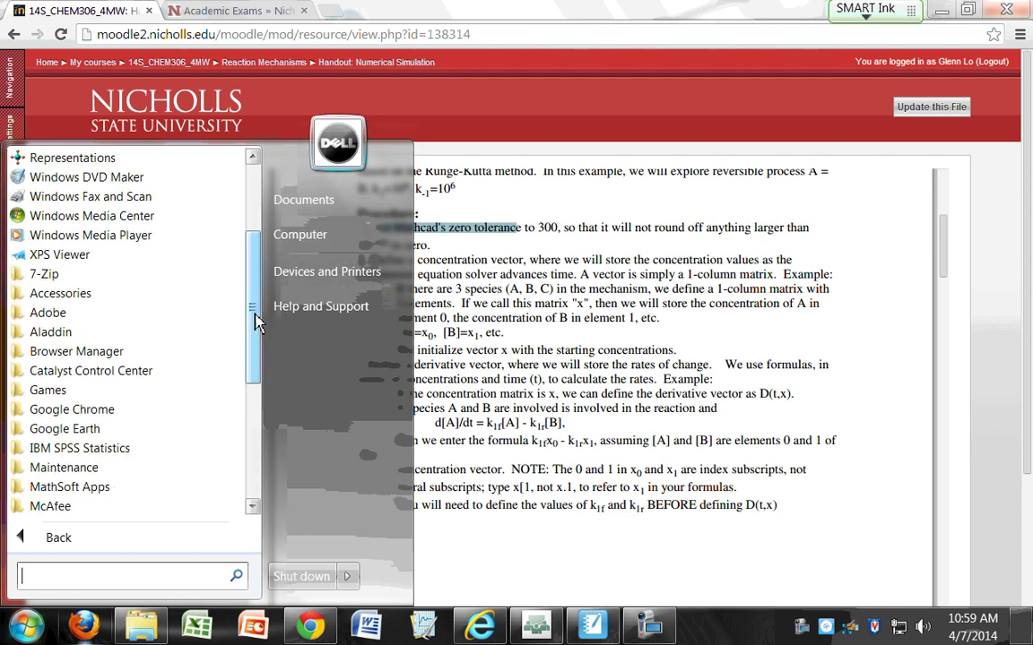
pyautogui.click(112, 496)
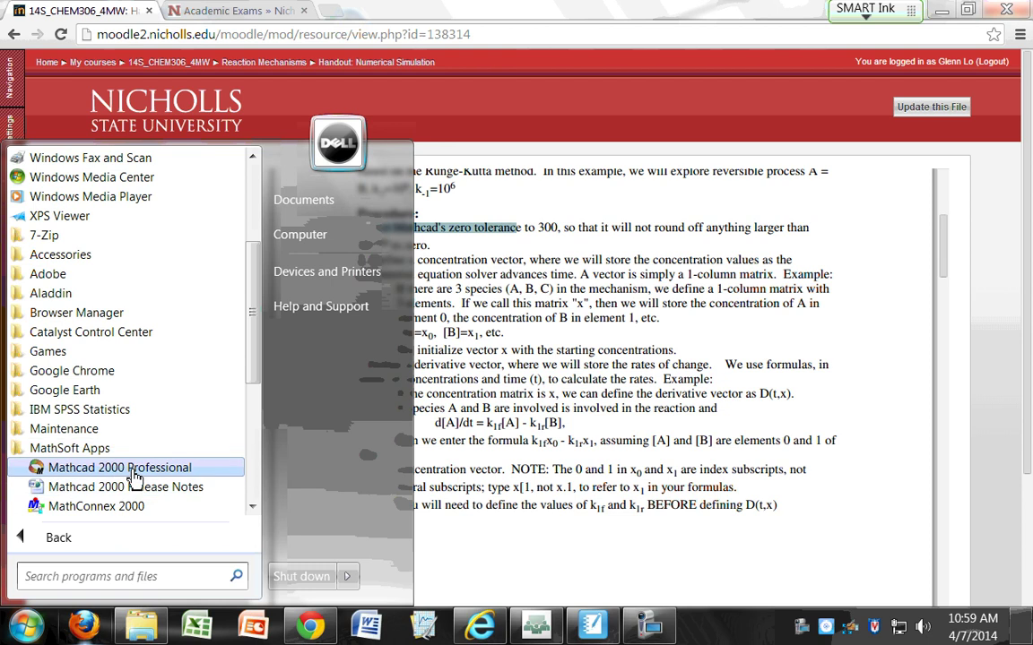
pyautogui.click(132, 417)
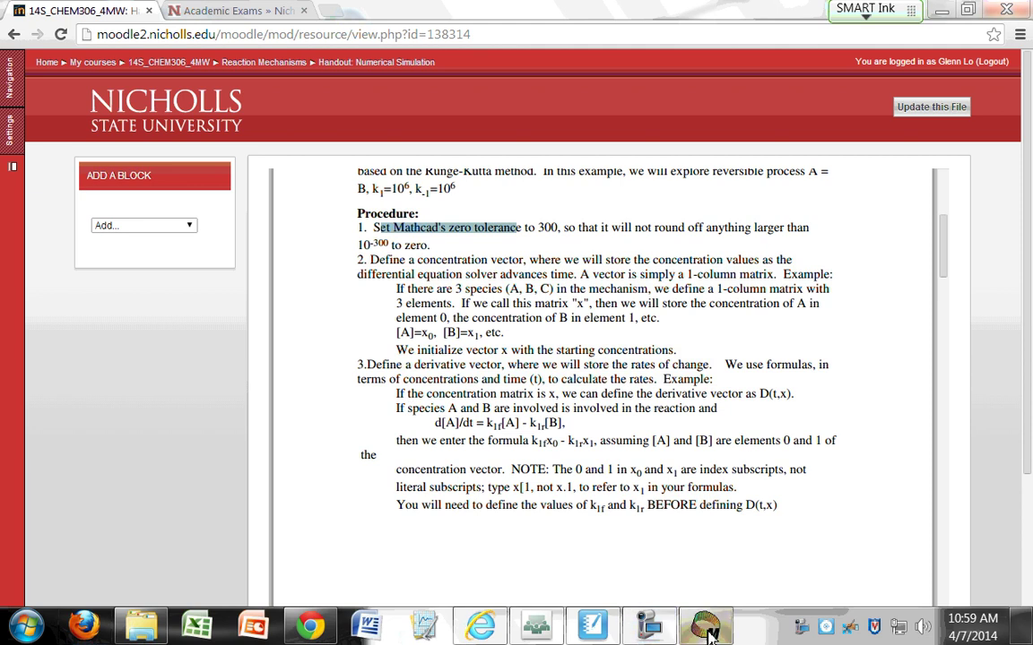
# Close the tip and Resource Center, maximize Mathcad, and zoom the worksheet to 200%
pyautogui.click(779, 582)
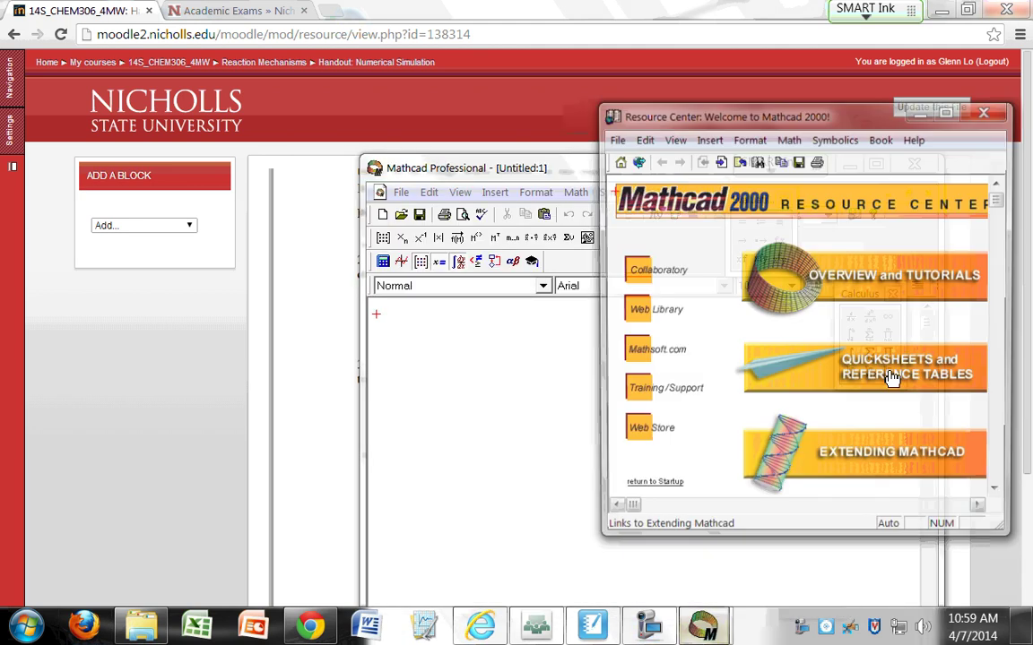
pyautogui.click(984, 112)
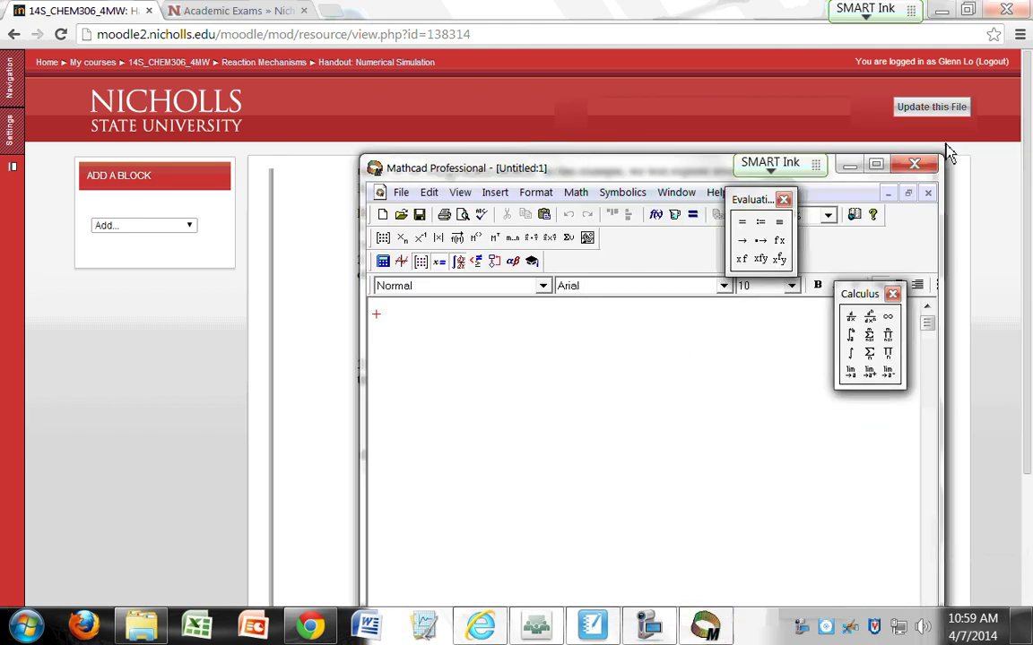
pyautogui.click(876, 164)
pyautogui.click(434, 57)
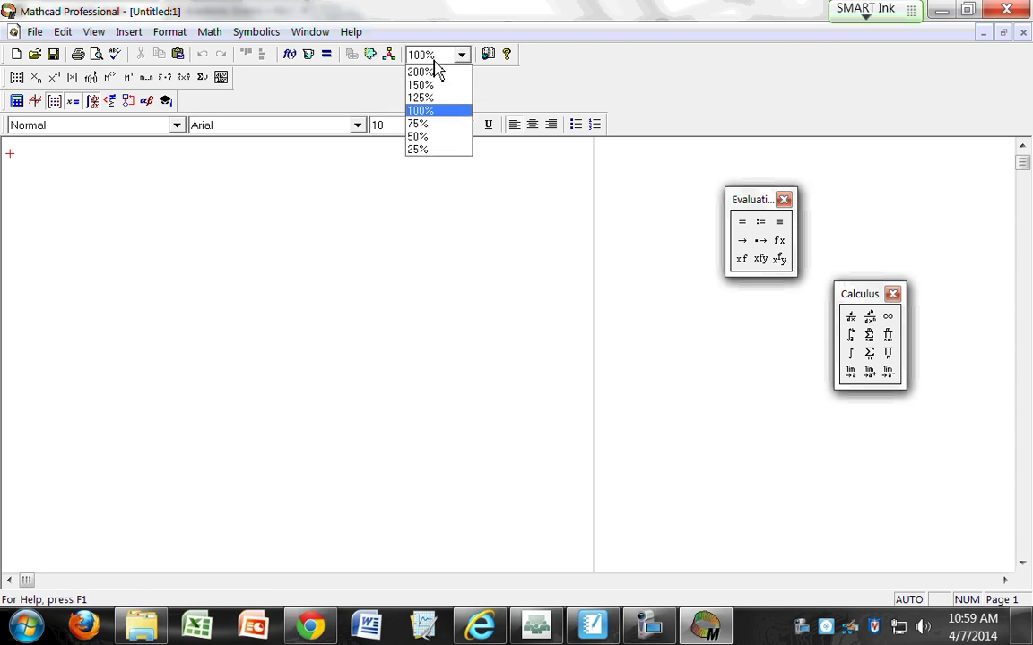
pyautogui.click(421, 71)
pyautogui.click(169, 31)
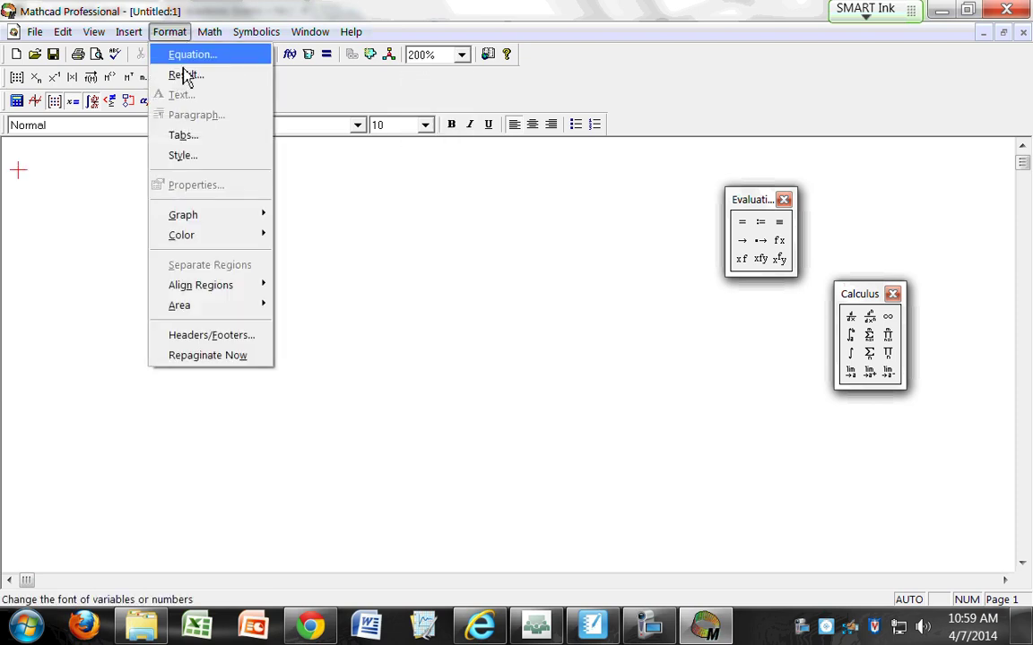
# Set the Zero threshold in Result Format's Tolerance tab to 300
pyautogui.click(185, 76)
pyautogui.click(592, 224)
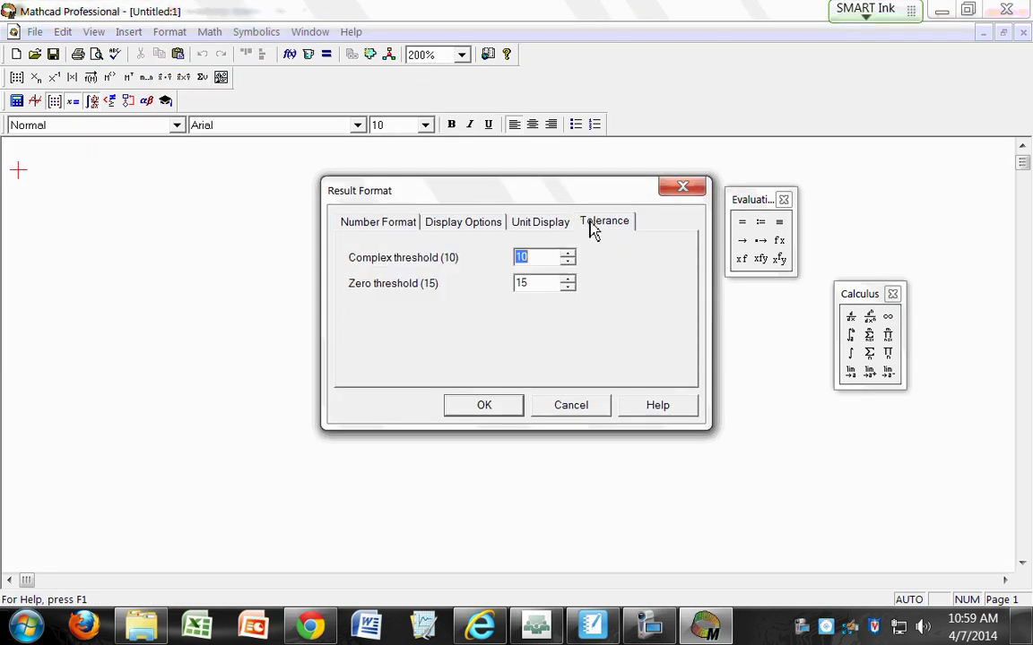
pyautogui.doubleClick(546, 283)
pyautogui.write('300')
pyautogui.click(502, 410)
pyautogui.click(106, 237)
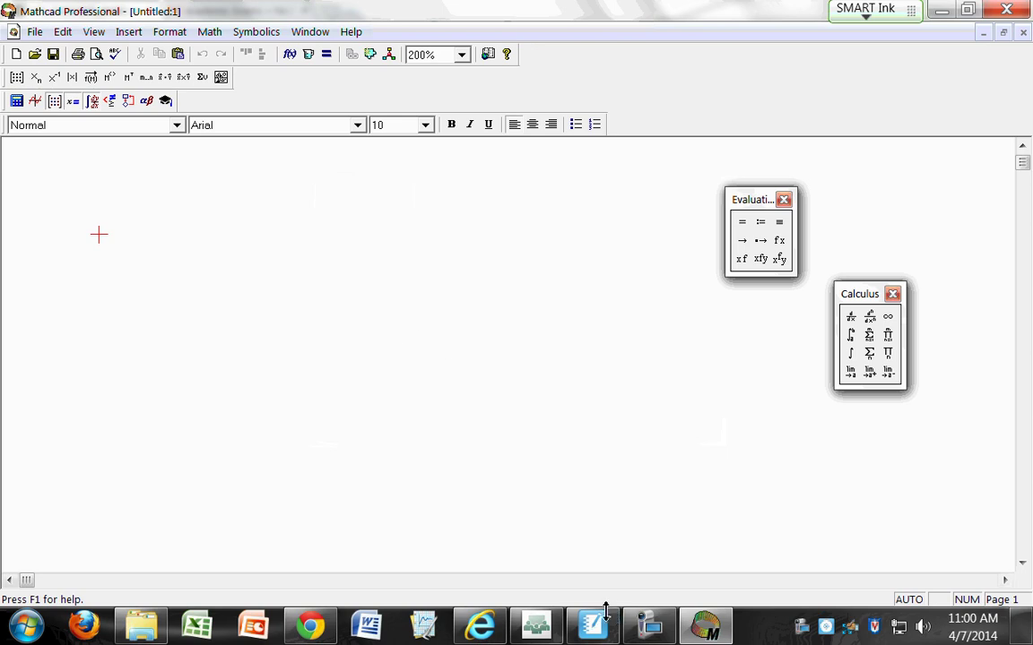
# Highlight the handout's step 2 concentration-vector instruction, then go back to Mathcad
pyautogui.click(332, 628)
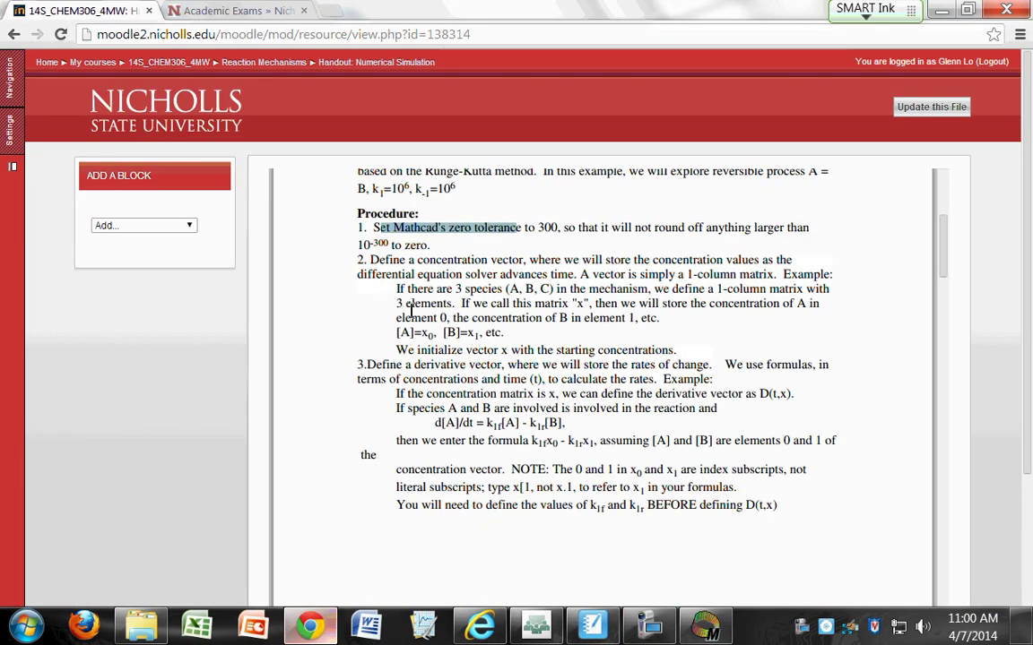
pyautogui.moveTo(408, 260); pyautogui.dragTo(541, 275)
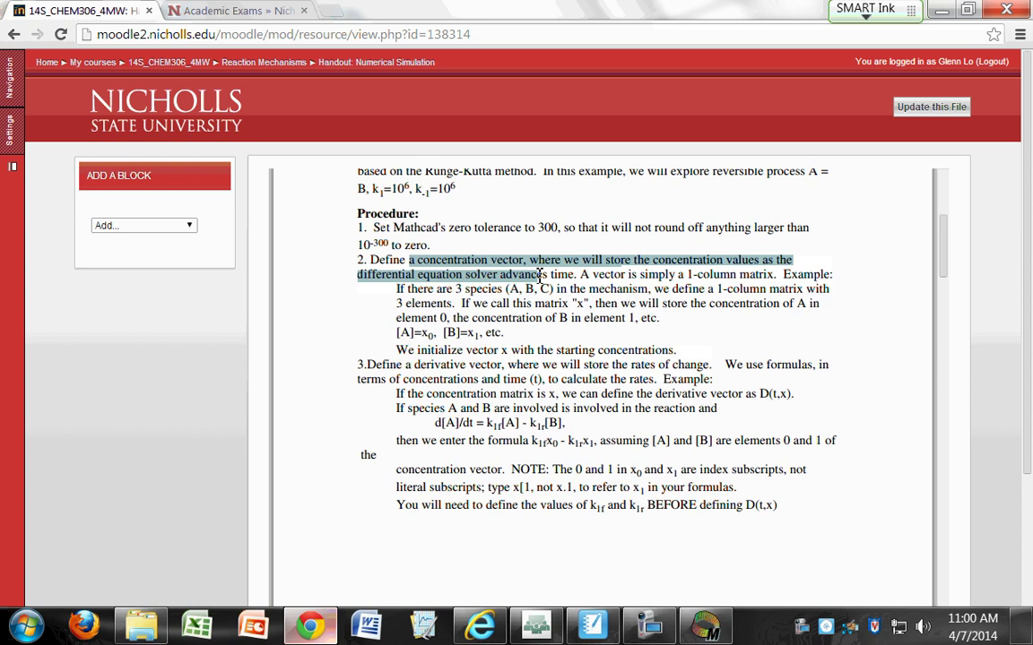
pyautogui.click(706, 627)
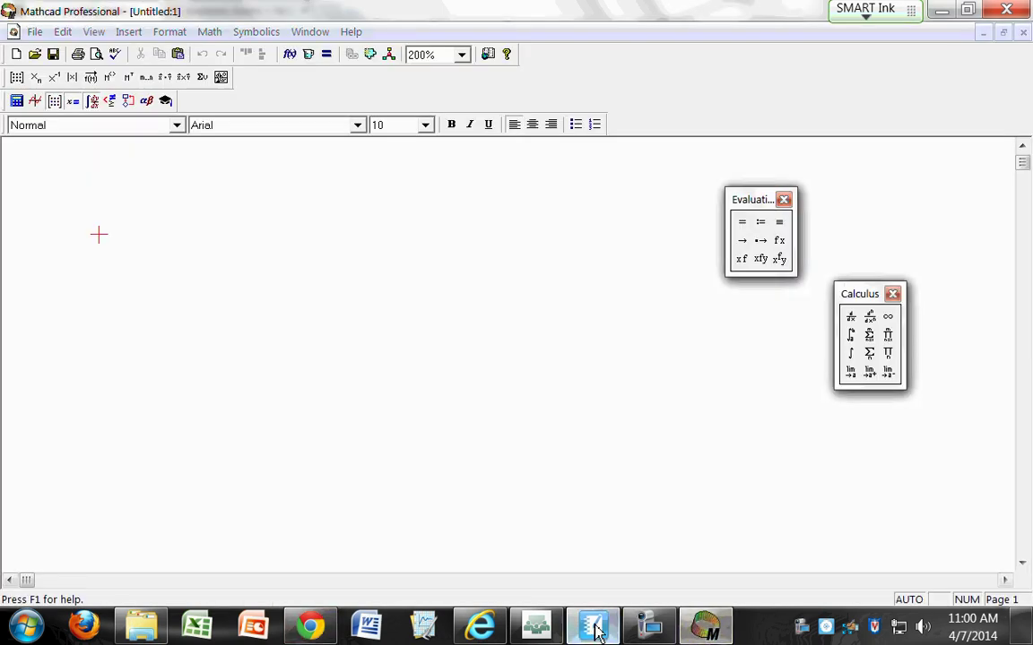
# Start a new blank SMART Notebook page, discarding changes to Atomic Orbitals
pyautogui.click(598, 633)
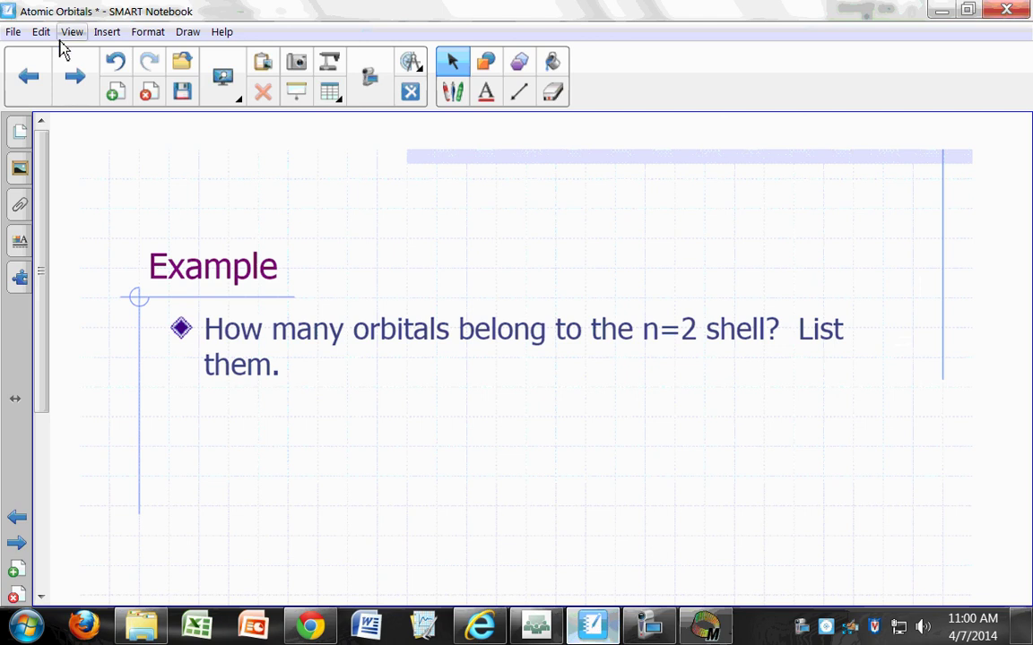
pyautogui.click(15, 32)
pyautogui.click(31, 52)
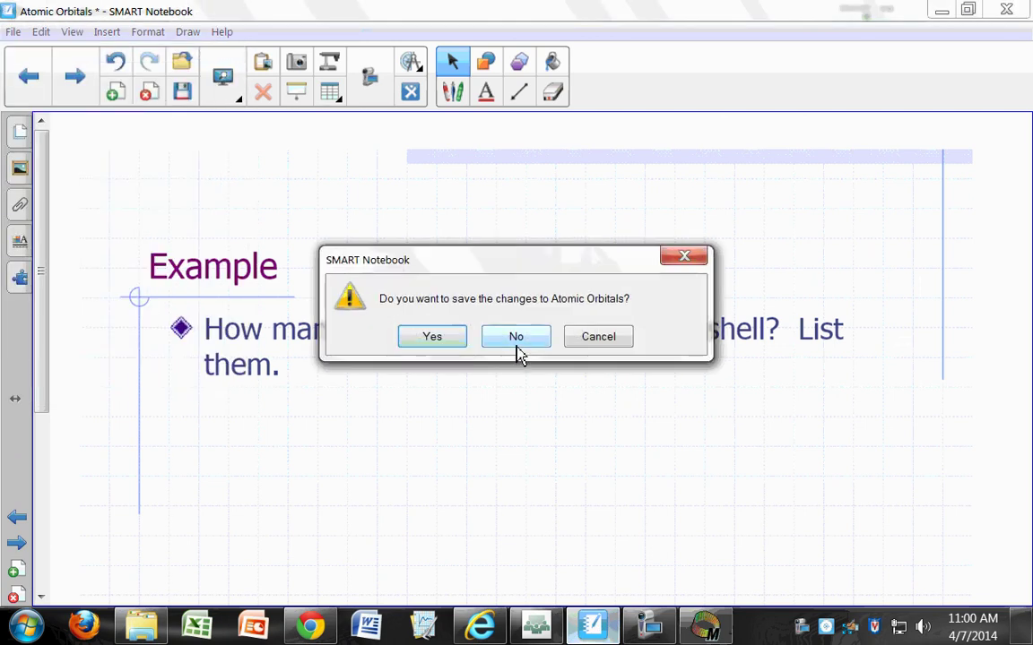
pyautogui.click(516, 340)
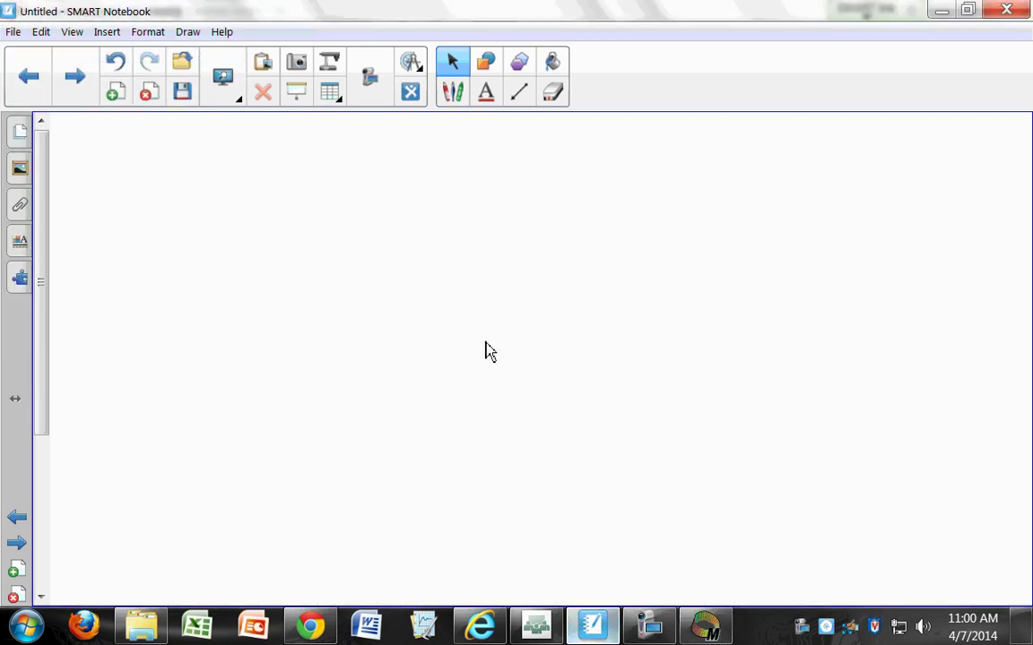
# Handwrite reaction ① A → B with its rate constant k1
pyautogui.moveTo(290, 232)
pyautogui.mouseDown()
pyautogui.moveTo(276, 288)
pyautogui.moveTo(305, 294)
pyautogui.mouseUp()
pyautogui.moveTo(280, 266); pyautogui.dragTo(412, 272)
pyautogui.moveTo(452, 237); pyautogui.dragTo(453, 278)
pyautogui.moveTo(604, 232)
pyautogui.mouseDown()
pyautogui.moveTo(602, 272)
pyautogui.moveTo(628, 269)
pyautogui.mouseUp()
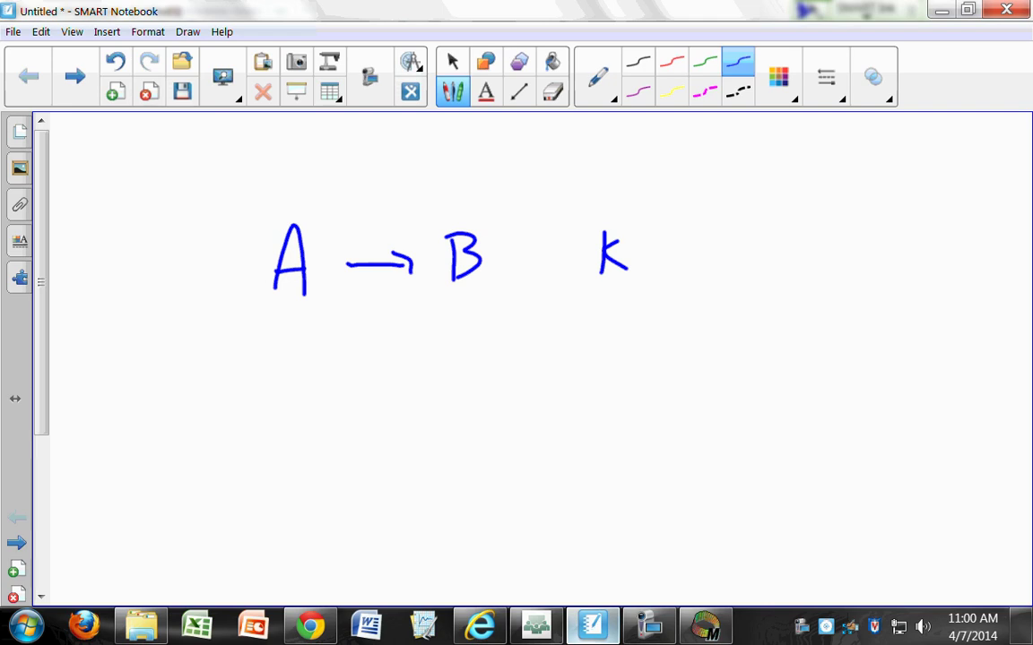
pyautogui.moveTo(166, 255)
pyautogui.mouseDown()
pyautogui.moveTo(170, 285)
pyautogui.moveTo(167, 243)
pyautogui.mouseUp()
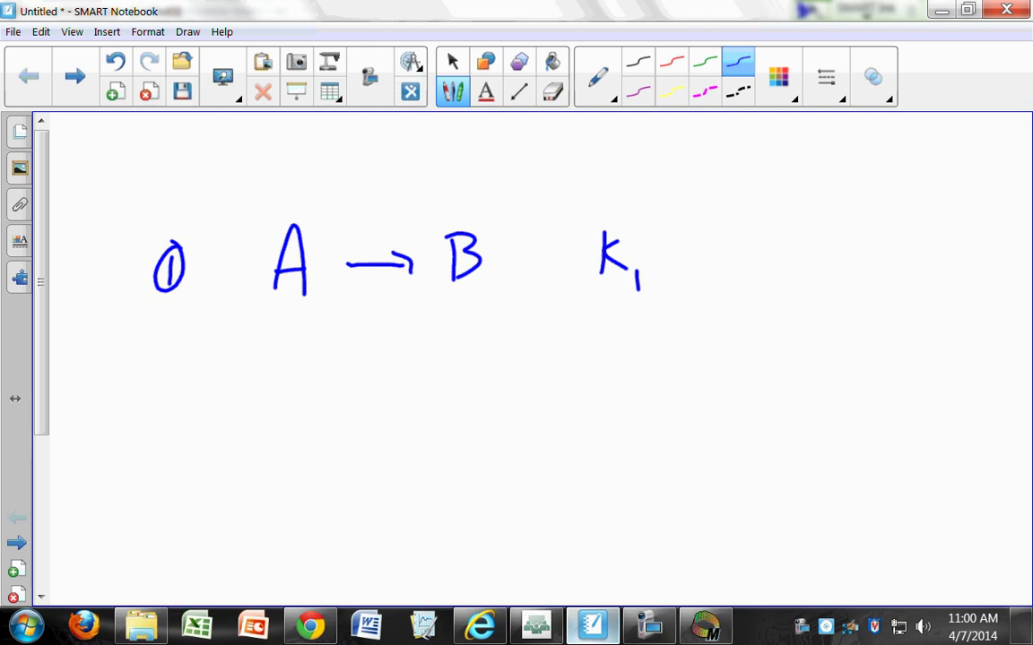
# Handwrite reaction ② A → C with k2 below, erasing a stray letter, then return to Mathcad
pyautogui.moveTo(280, 358)
pyautogui.mouseDown()
pyautogui.moveTo(275, 419)
pyautogui.moveTo(282, 387)
pyautogui.mouseUp()
pyautogui.moveTo(301, 399); pyautogui.dragTo(301, 409)
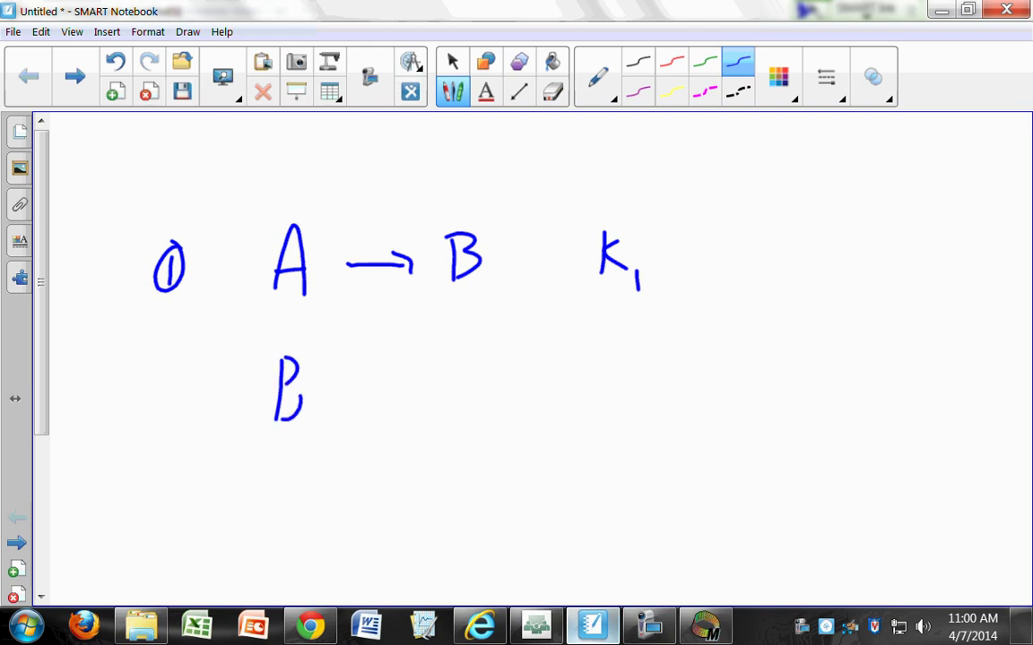
pyautogui.click(552, 92)
pyautogui.moveTo(280, 359)
pyautogui.mouseDown()
pyautogui.moveTo(272, 421)
pyautogui.moveTo(292, 370)
pyautogui.moveTo(299, 420)
pyautogui.mouseUp()
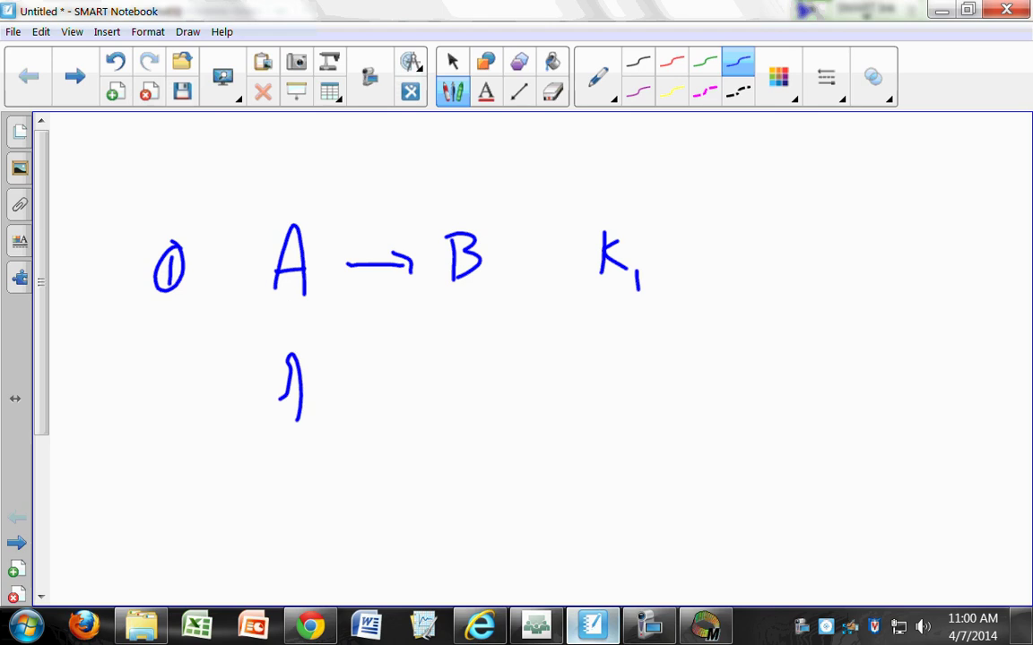
pyautogui.moveTo(348, 386); pyautogui.dragTo(470, 401)
pyautogui.moveTo(152, 371)
pyautogui.mouseDown()
pyautogui.moveTo(176, 395)
pyautogui.moveTo(180, 369)
pyautogui.mouseUp()
pyautogui.moveTo(599, 350); pyautogui.dragTo(598, 393)
pyautogui.moveTo(619, 355)
pyautogui.mouseDown()
pyautogui.moveTo(599, 393)
pyautogui.moveTo(619, 390)
pyautogui.moveTo(640, 408)
pyautogui.mouseUp()
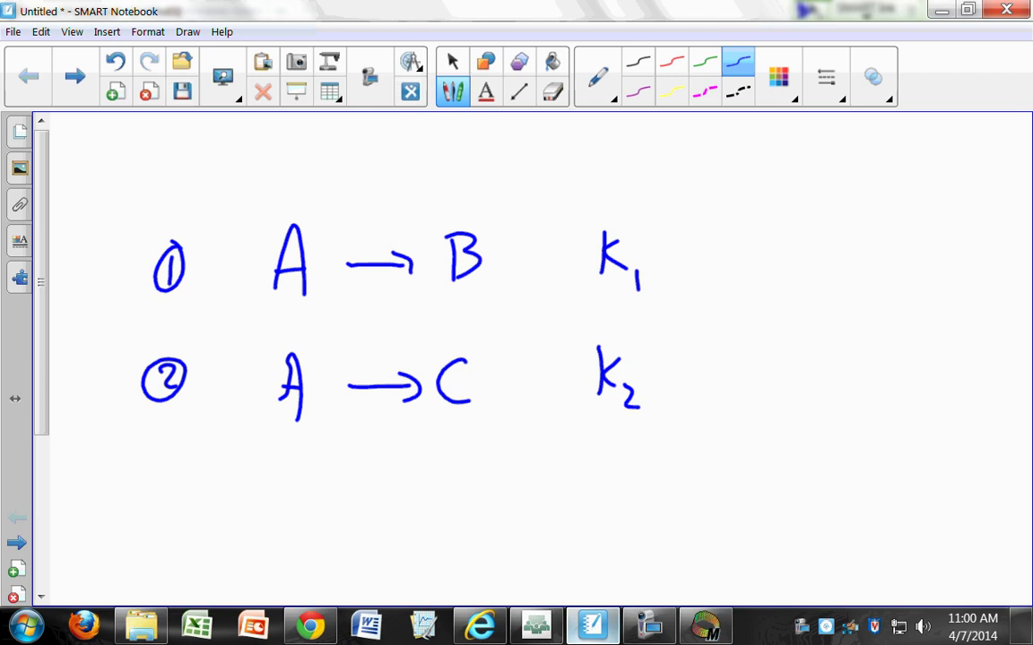
pyautogui.moveTo(279, 396); pyautogui.dragTo(270, 423)
pyautogui.click(706, 625)
pyautogui.click(119, 271)
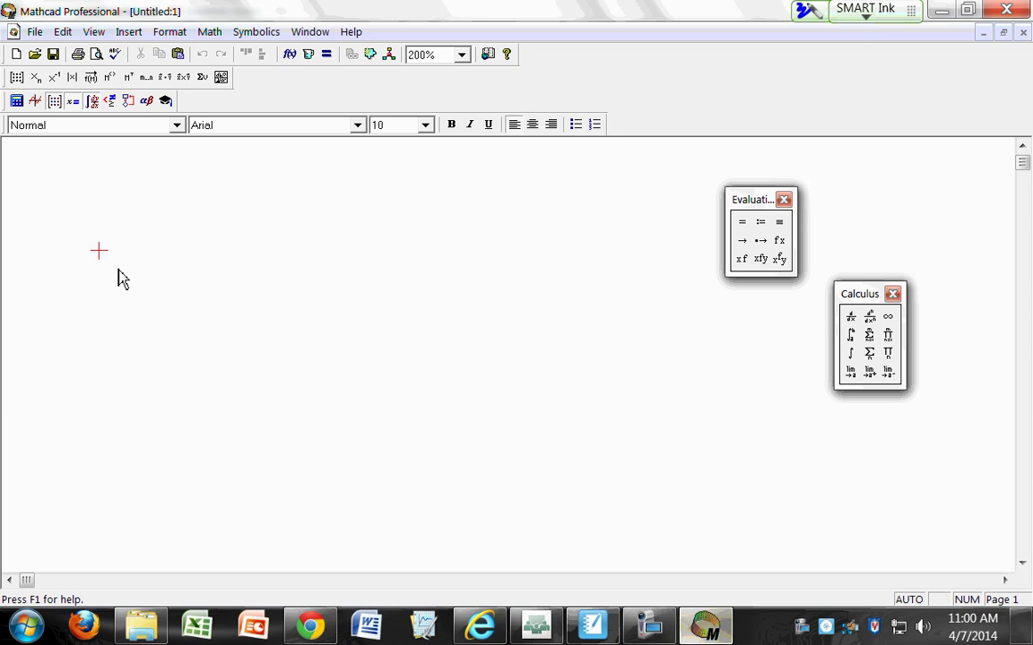
# Begin x := and insert a 3-row, 1-column matrix after it
pyautogui.write('x ')
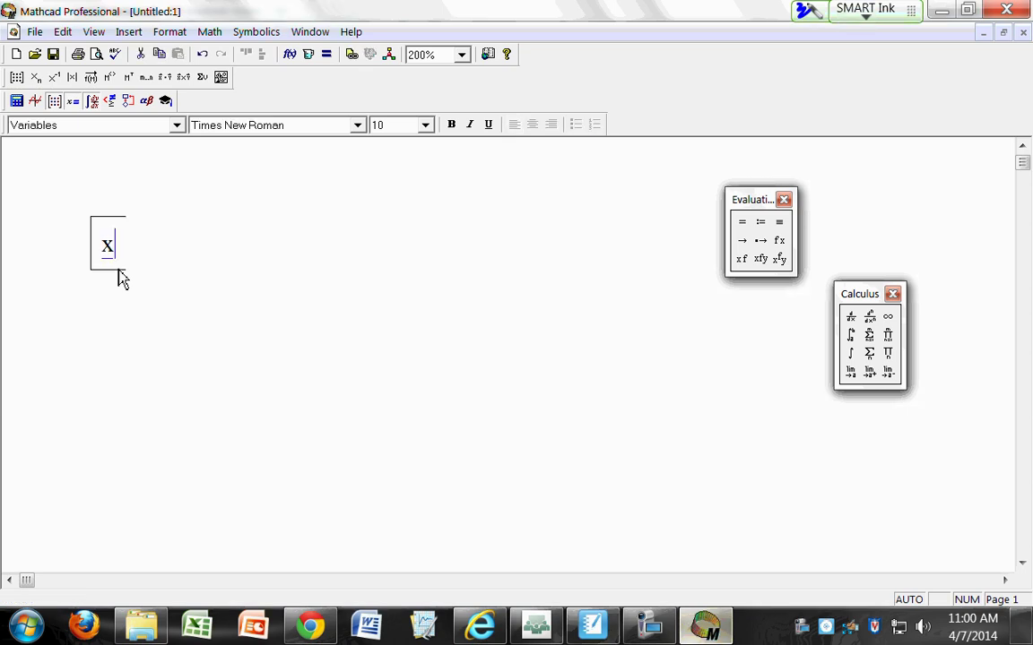
pyautogui.write(':=')
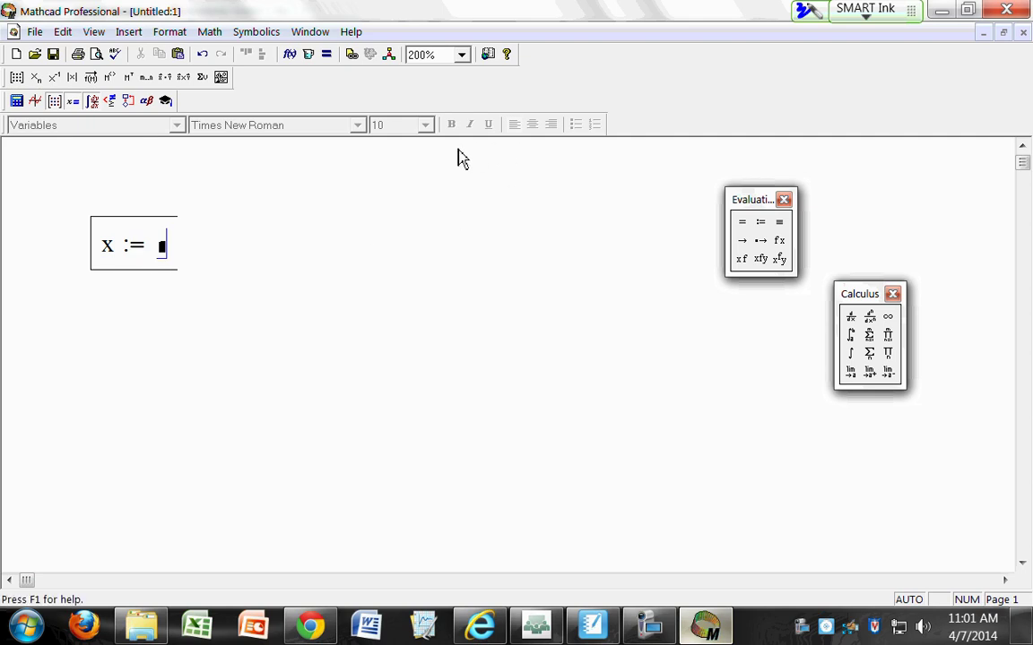
pyautogui.click(25, 81)
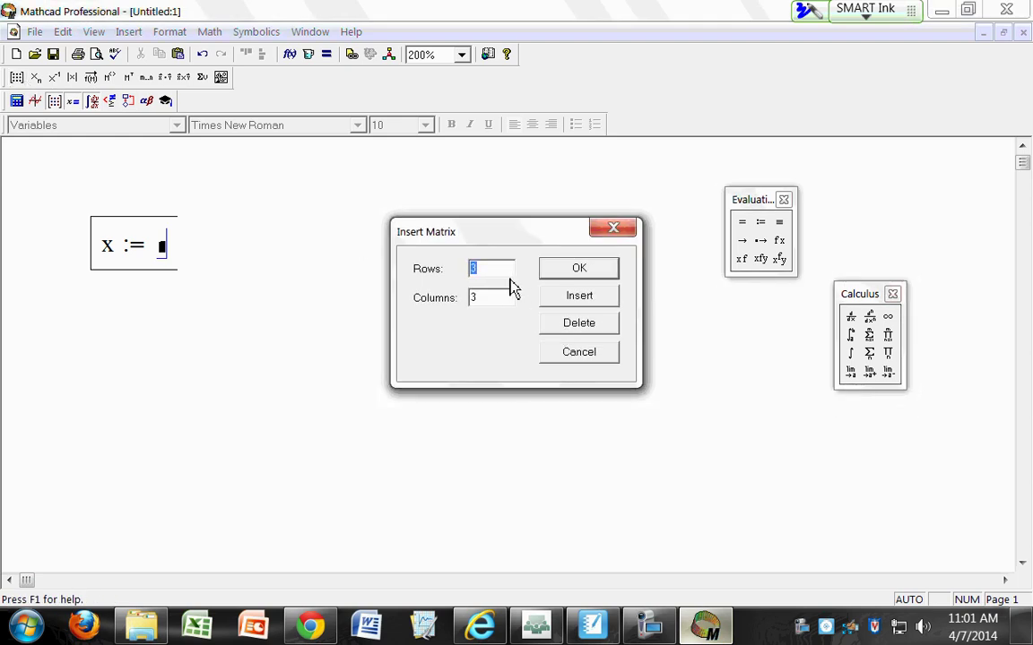
pyautogui.press('Tab')
pyautogui.write('1')
pyautogui.click(584, 273)
pyautogui.click(407, 387)
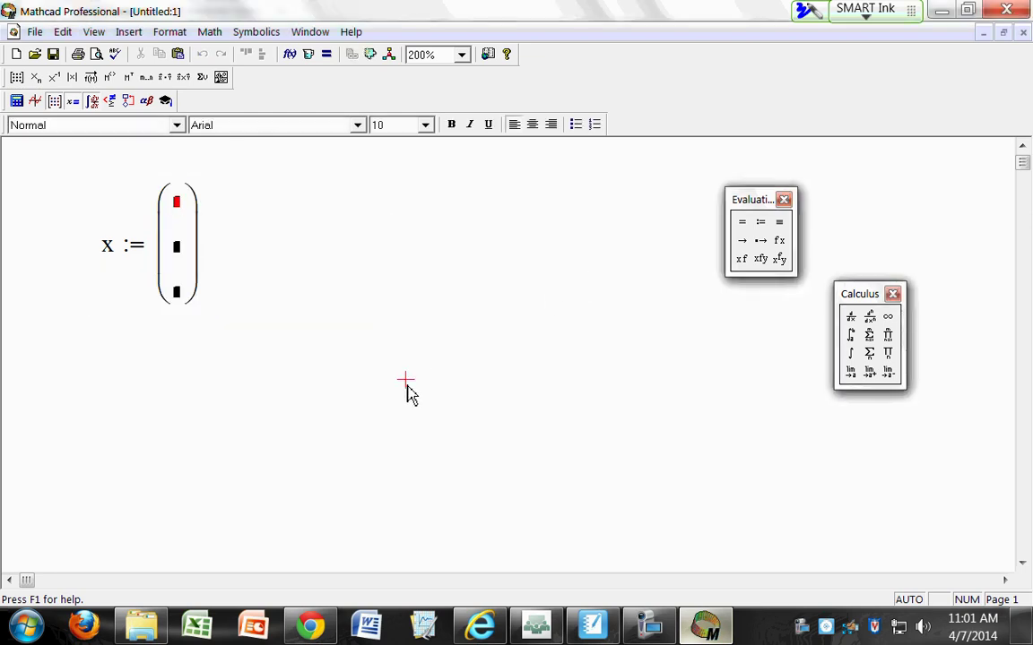
# Fill the vector entries with 1, 0, 0 and move the x definition slightly down
pyautogui.click(184, 202)
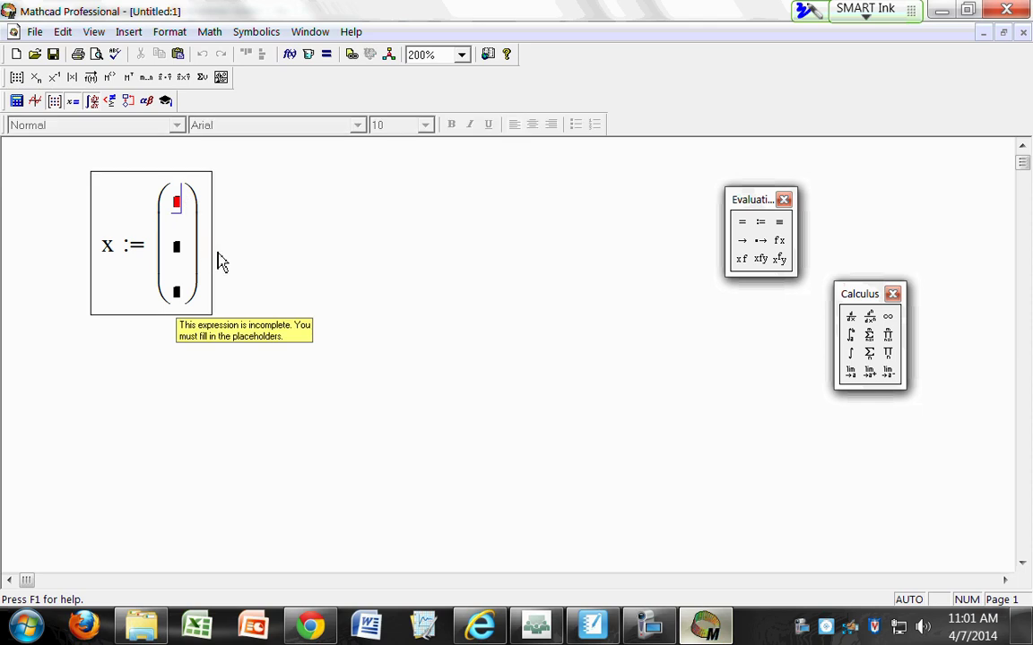
pyautogui.write('1')
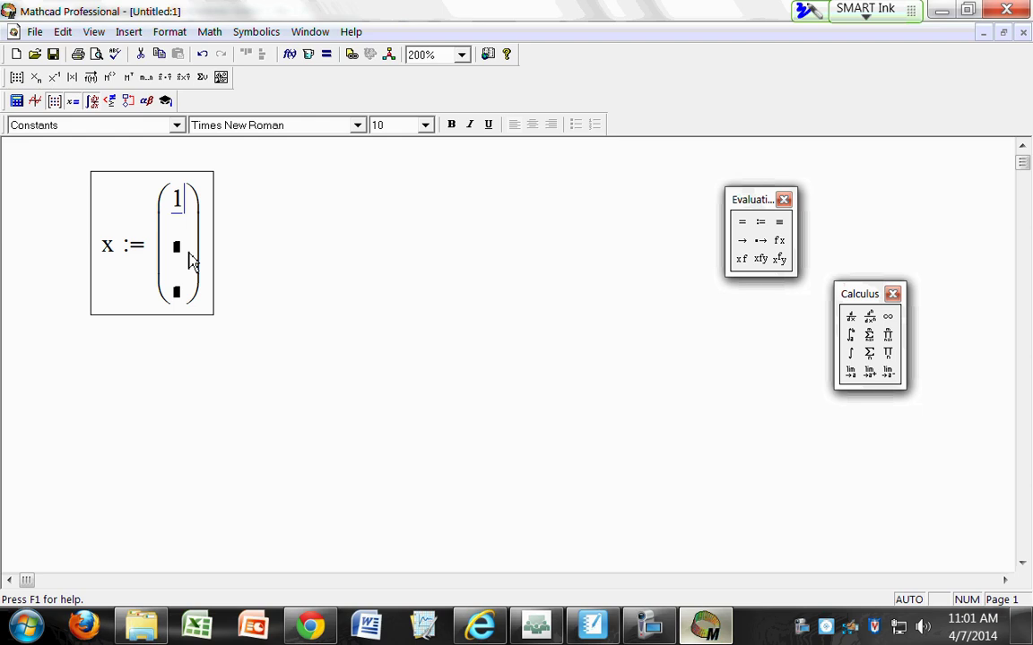
pyautogui.click(175, 254)
pyautogui.write('0')
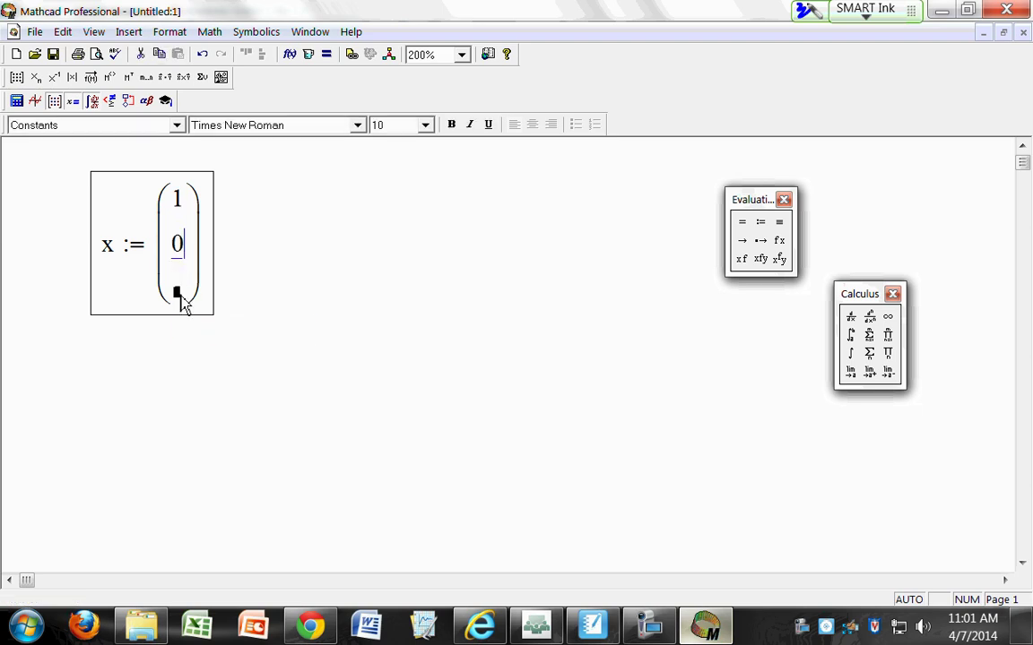
pyautogui.click(181, 302)
pyautogui.write('0')
pyautogui.click(292, 331)
pyautogui.click(207, 309)
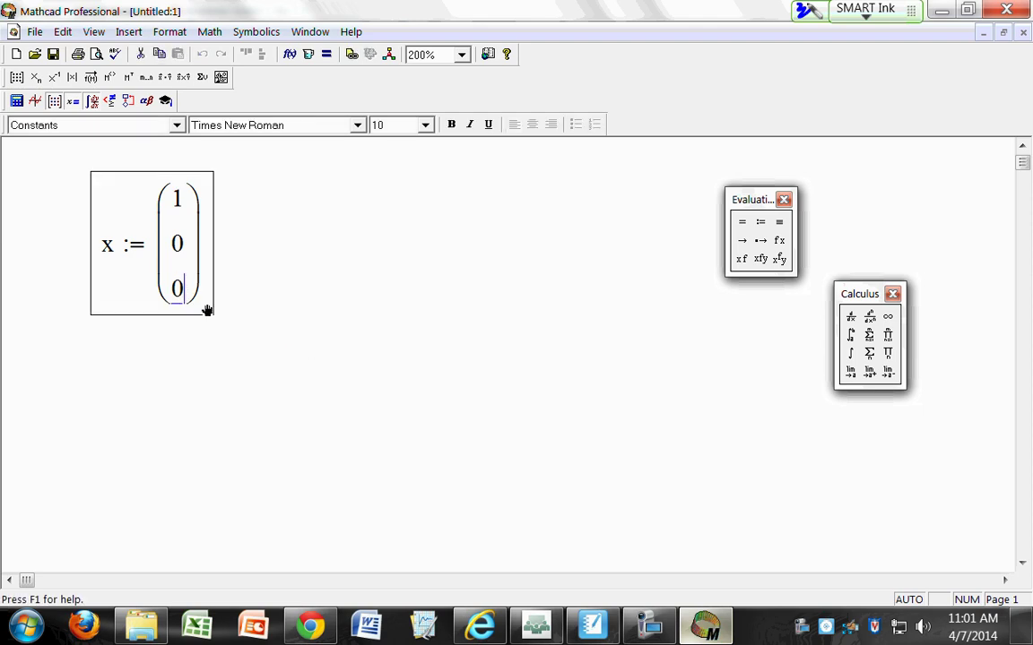
pyautogui.moveTo(213, 314); pyautogui.dragTo(215, 347)
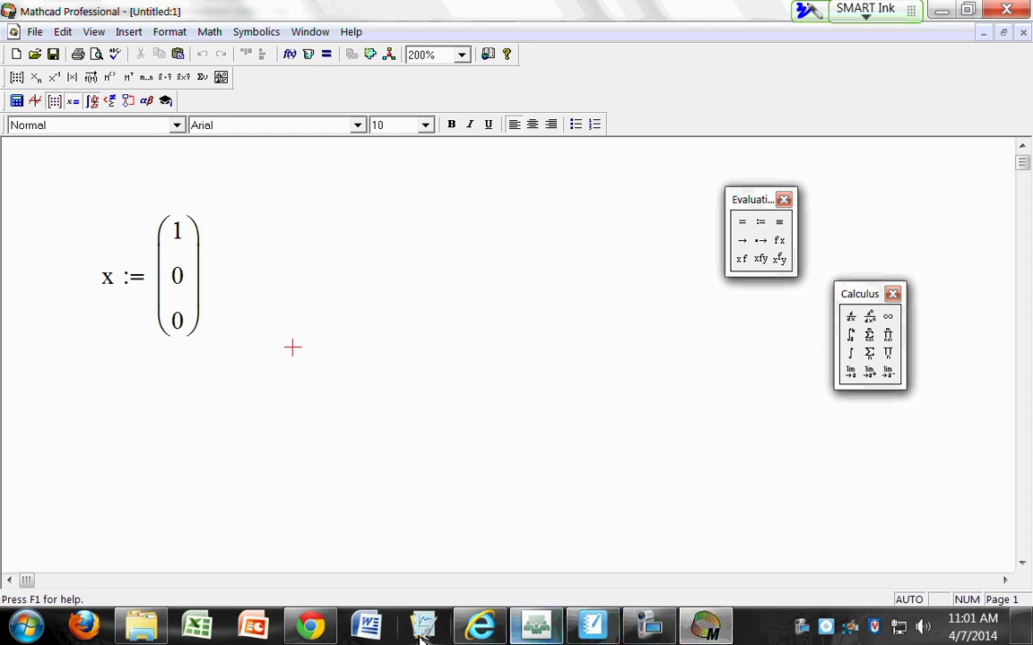
# Scroll the handout to page 3's parallel-reaction exercise and highlight k2=100
pyautogui.click(310, 625)
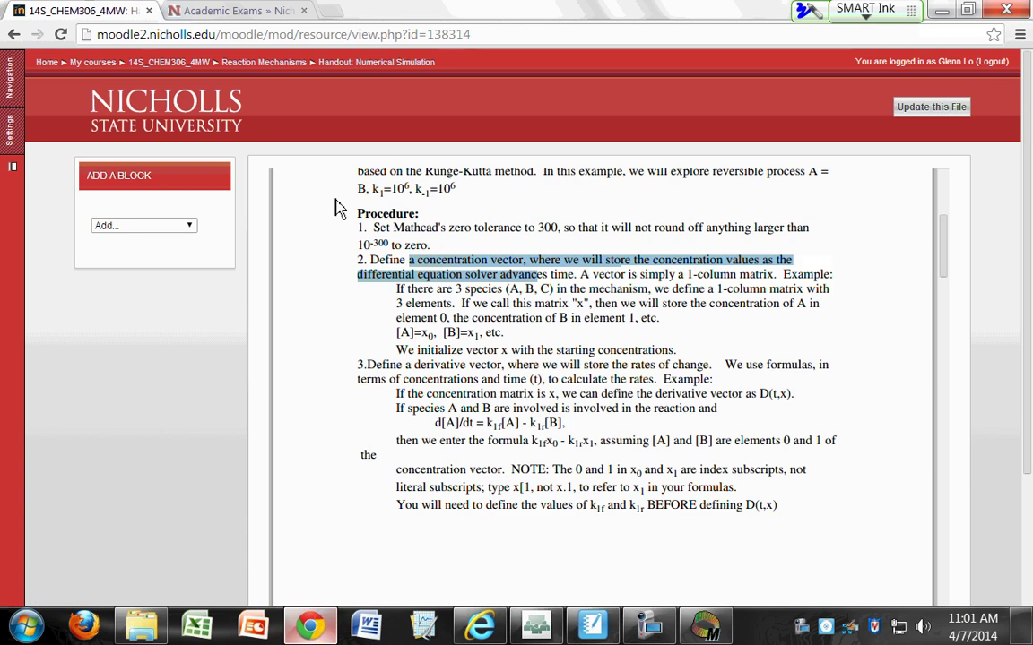
pyautogui.scroll(-6, 475, 319)
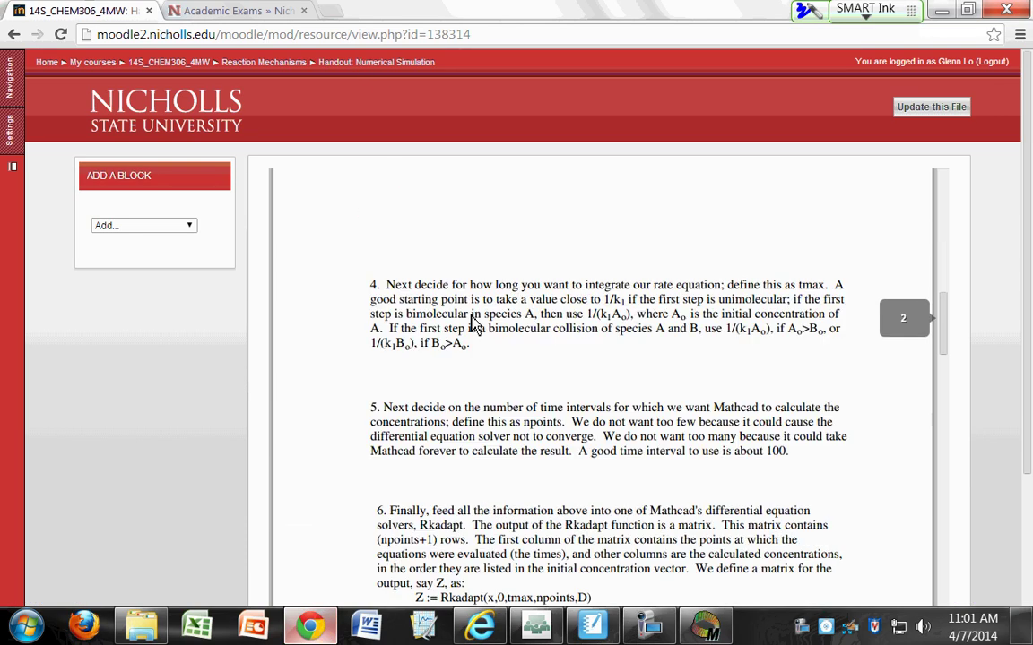
pyautogui.scroll(-3, 475, 324)
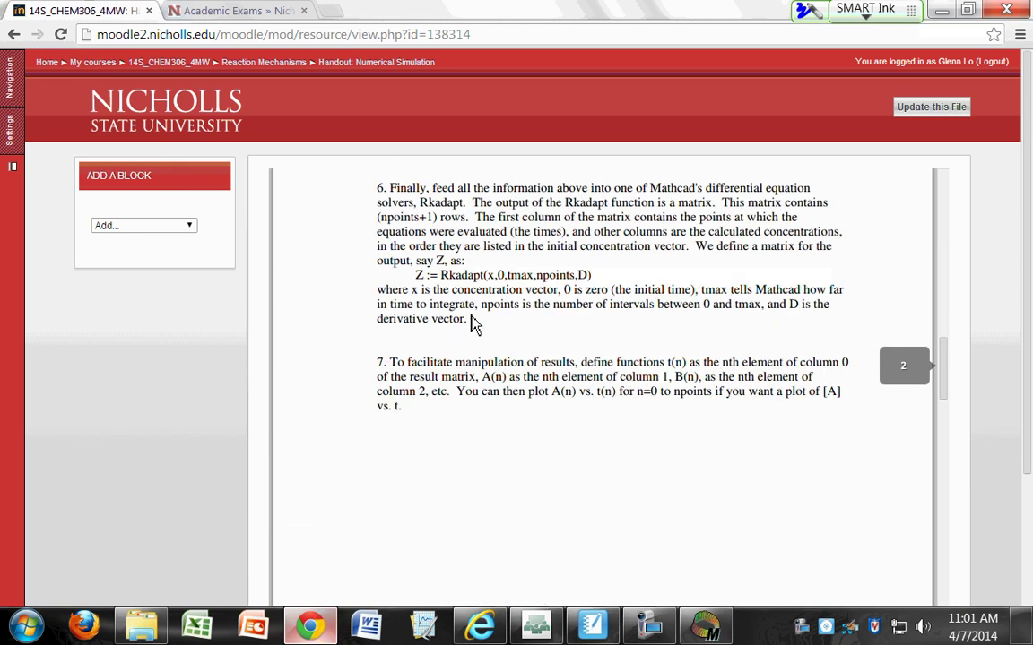
pyautogui.scroll(-10, 475, 324)
pyautogui.scroll(-5, 475, 325)
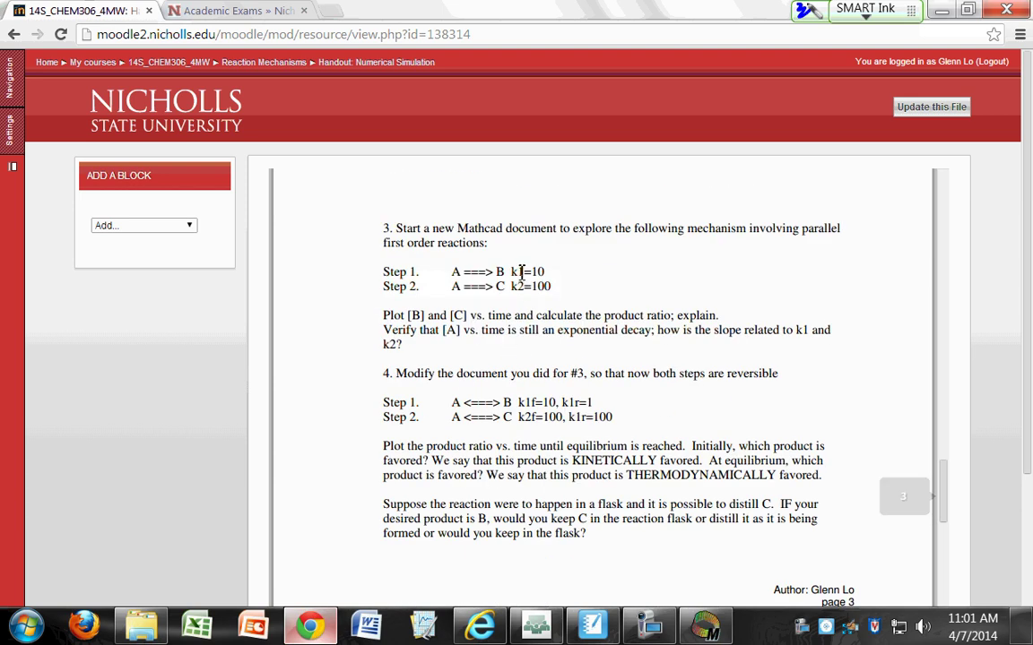
pyautogui.moveTo(513, 289); pyautogui.dragTo(551, 287)
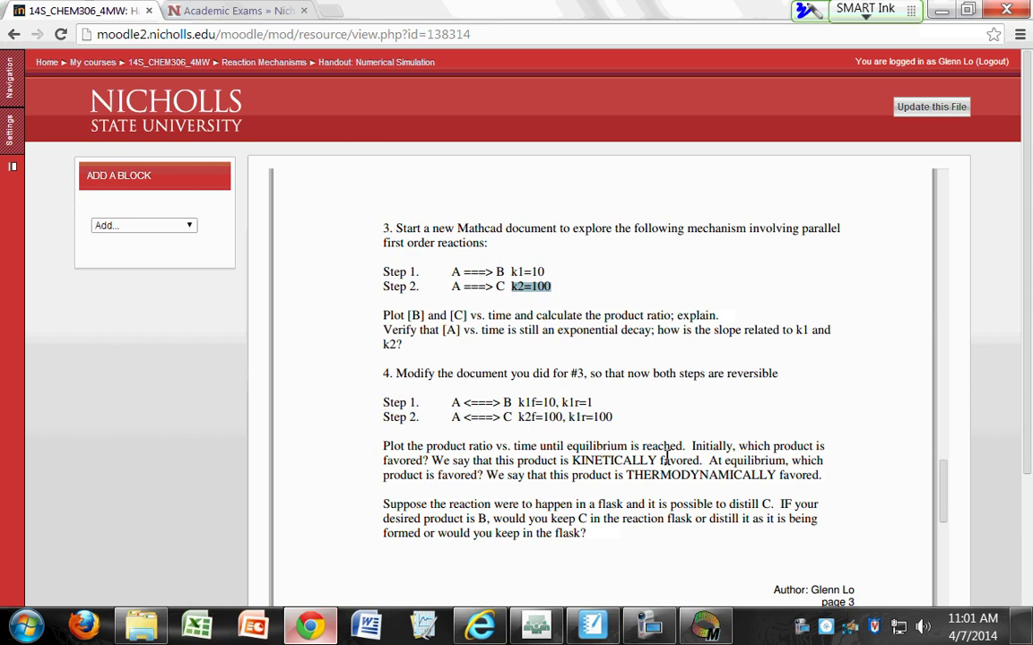
# Define k1 := 10 and k2 := 100 right of vector x, checking values in the handout
pyautogui.click(705, 625)
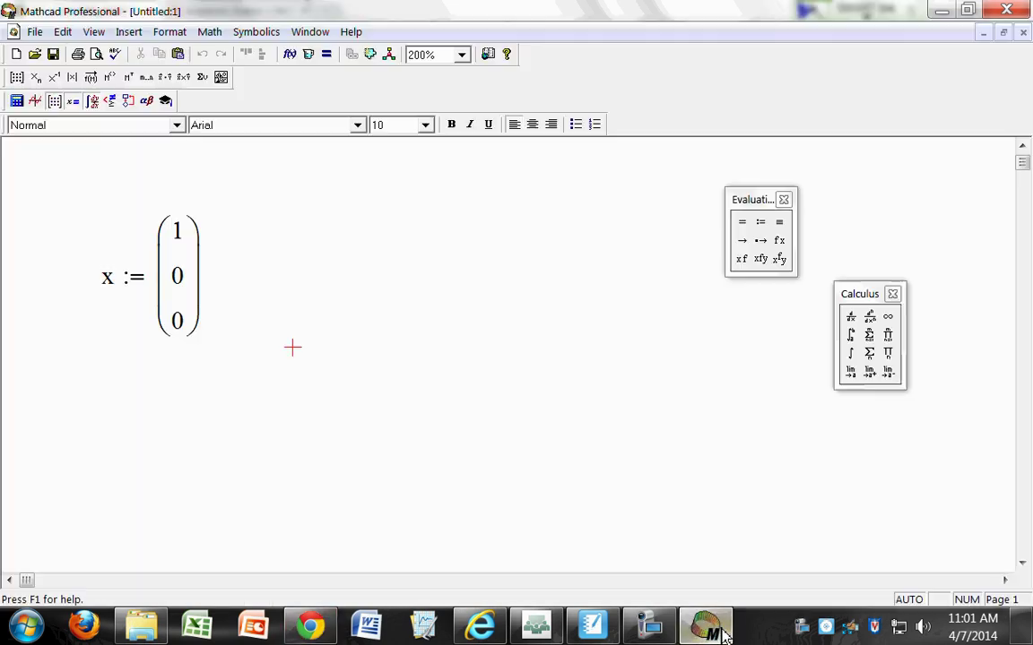
pyautogui.click(325, 285)
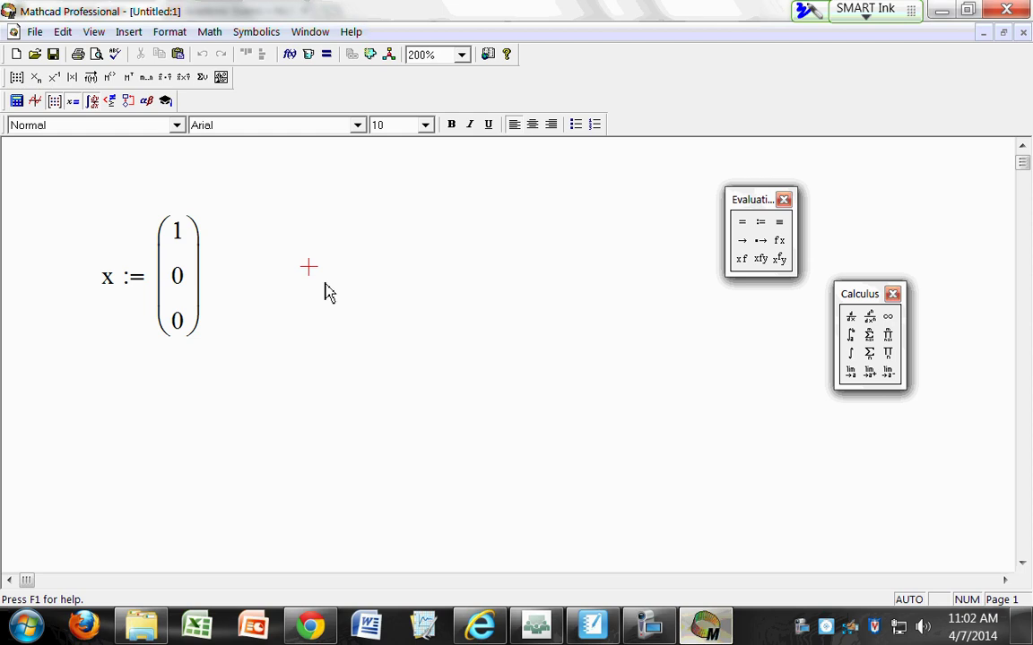
pyautogui.write('k.1')
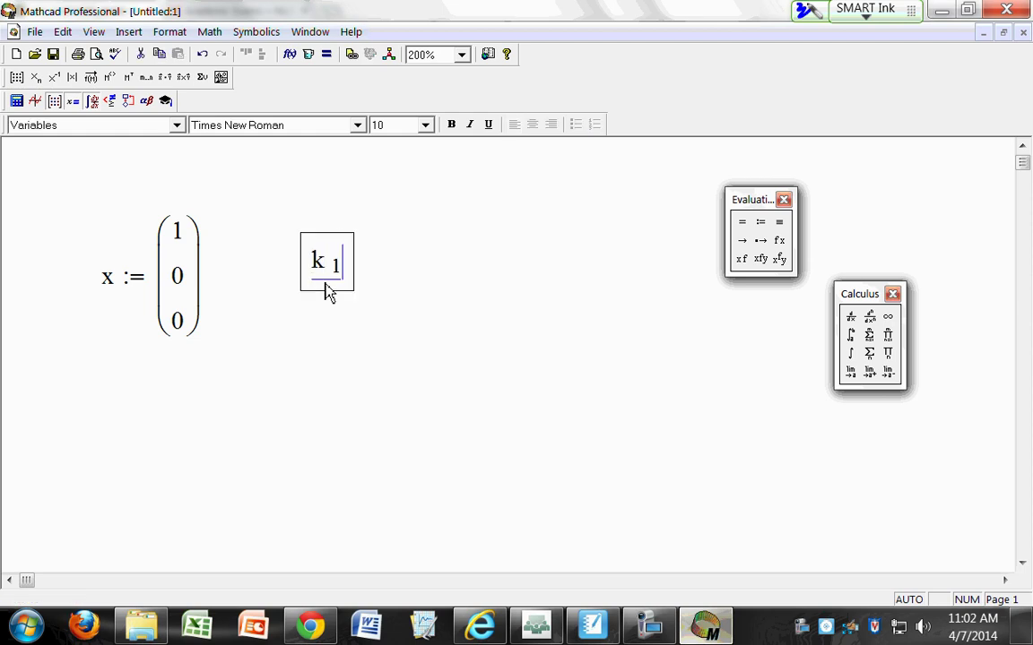
pyautogui.write(':=')
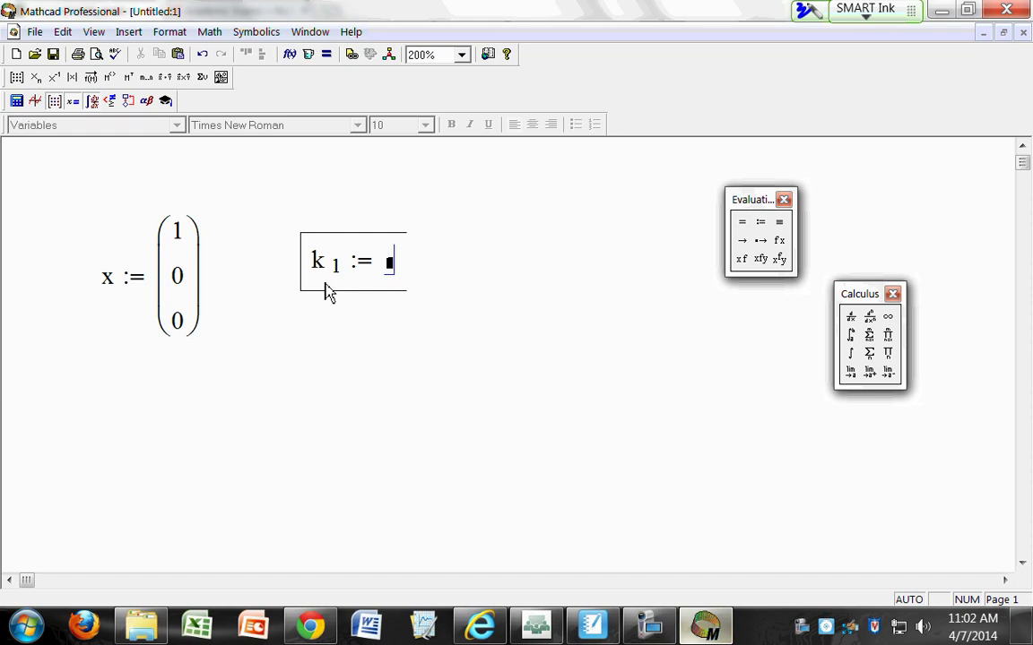
pyautogui.click(307, 627)
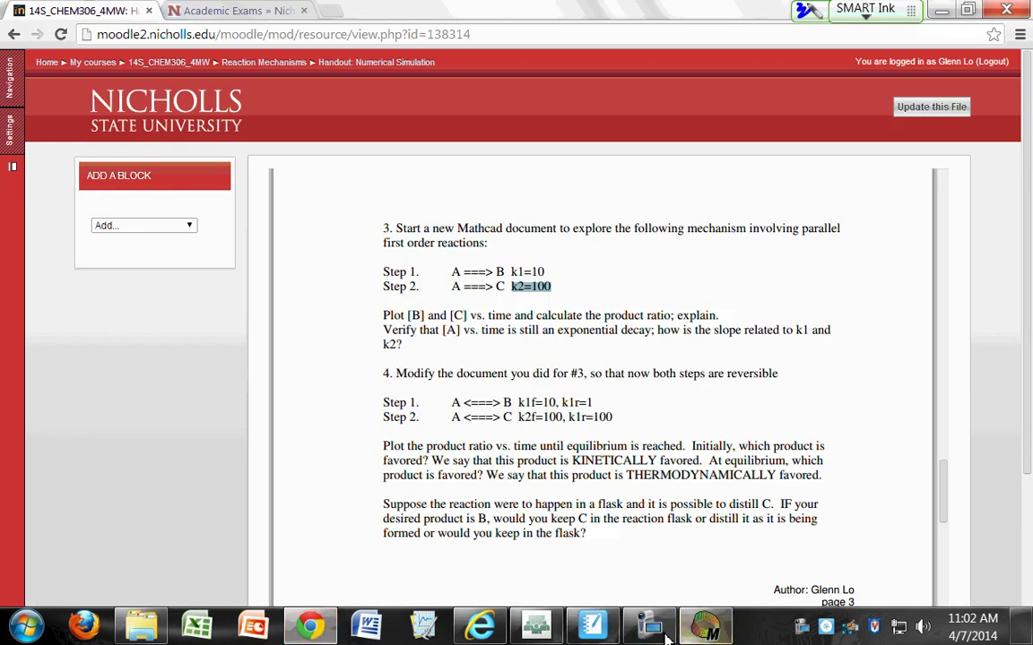
pyautogui.click(706, 627)
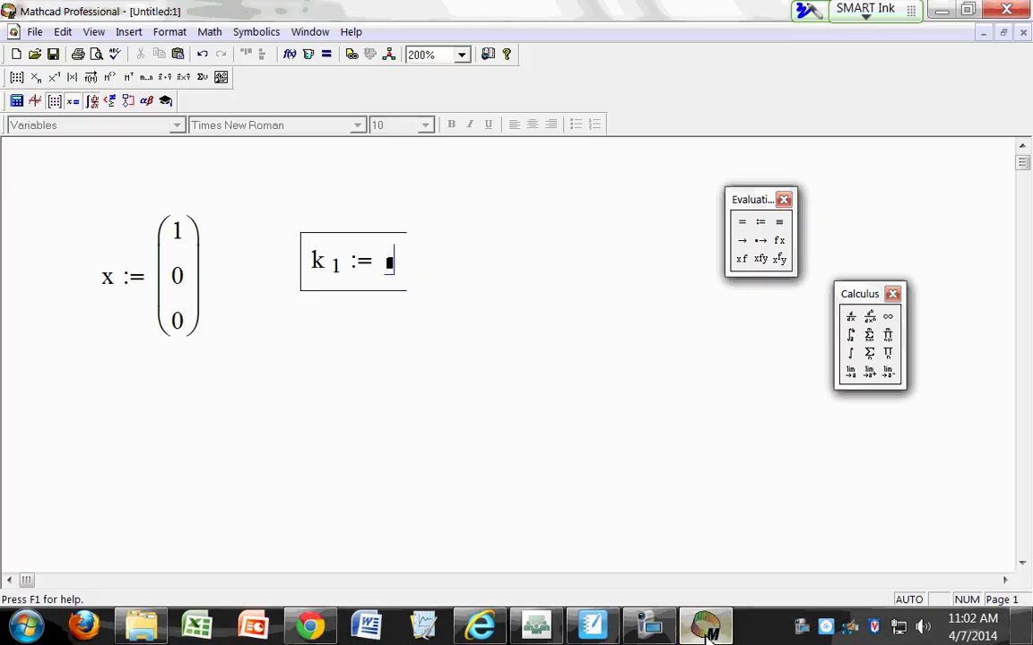
pyautogui.click(309, 347)
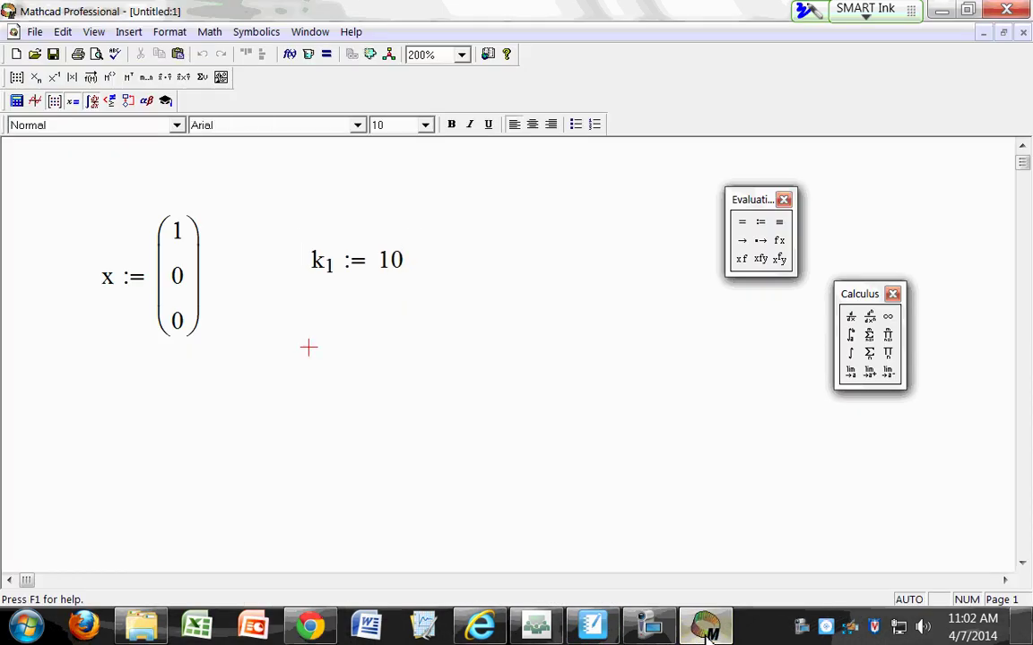
pyautogui.write('k[2:1')
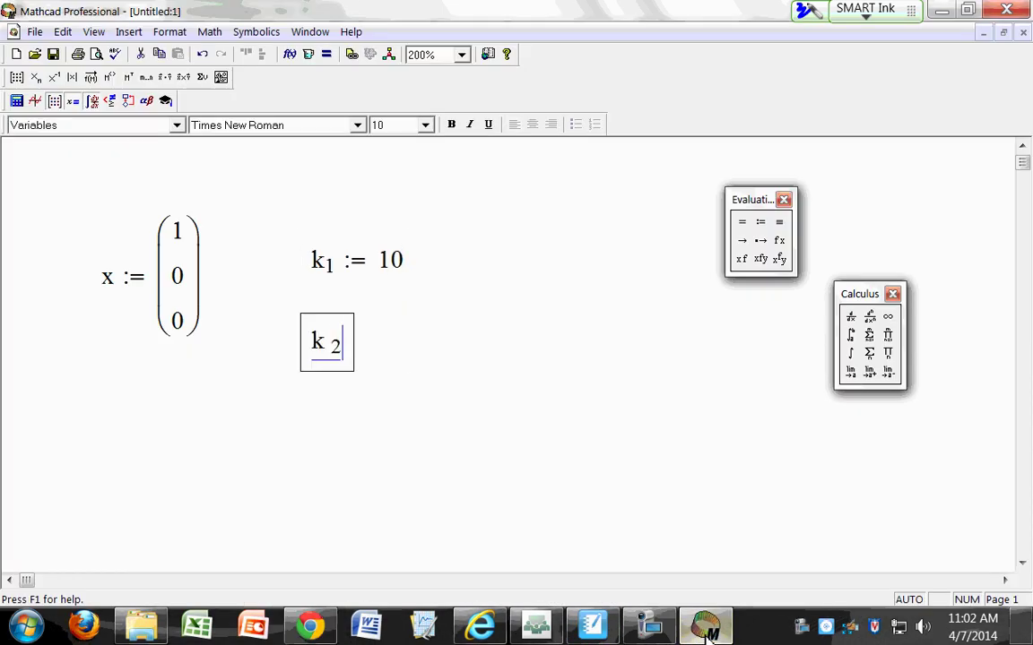
pyautogui.write('00')
pyautogui.press('Return')
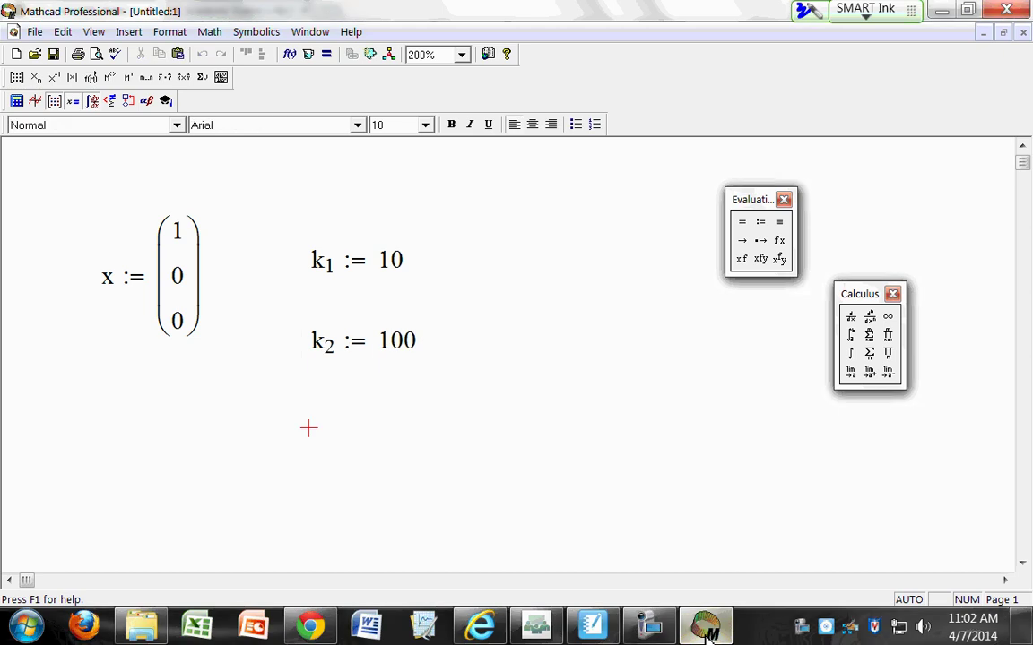
# Move k2 := 100 beside k1, then align x, k1 and k2 across in one row
pyautogui.click(414, 372)
pyautogui.moveTo(415, 372); pyautogui.dragTo(575, 305)
pyautogui.moveTo(18, 186); pyautogui.dragTo(562, 350)
pyautogui.click(131, 33)
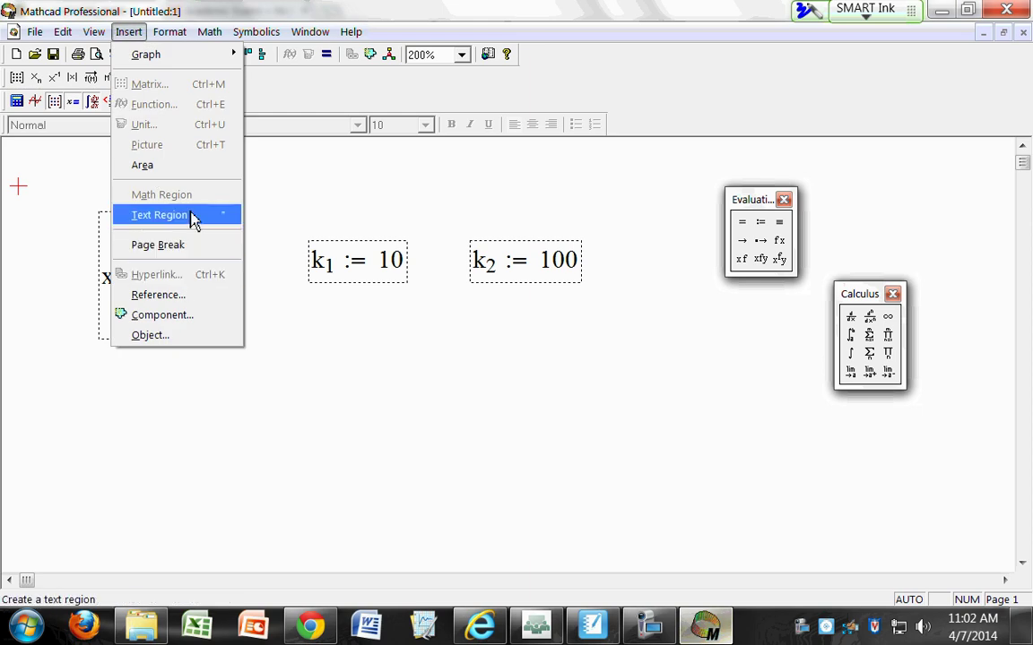
pyautogui.moveTo(167, 31)
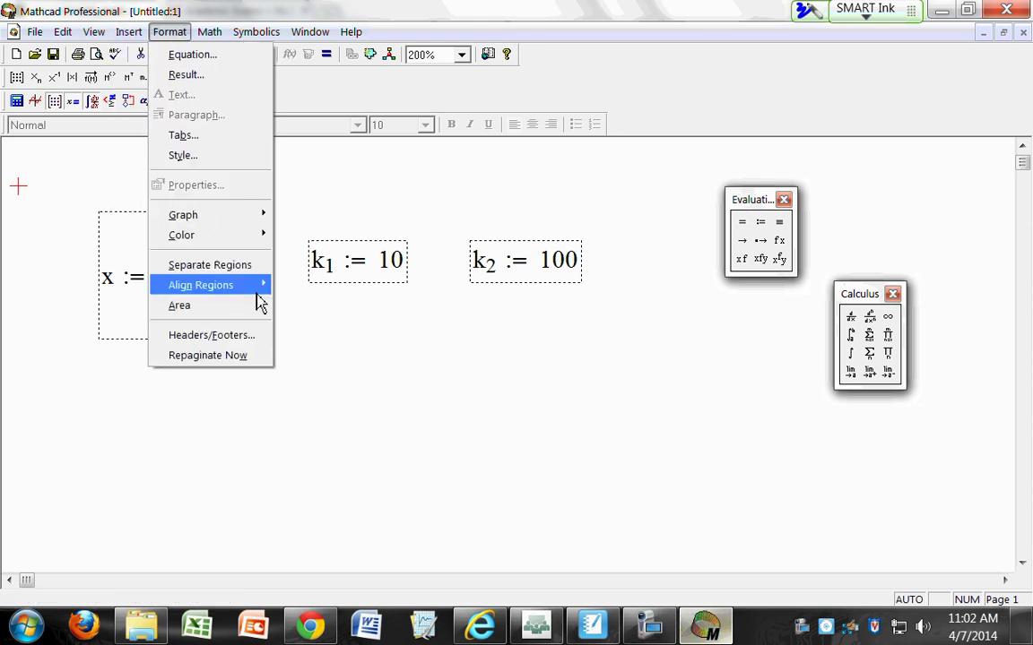
pyautogui.click(288, 288)
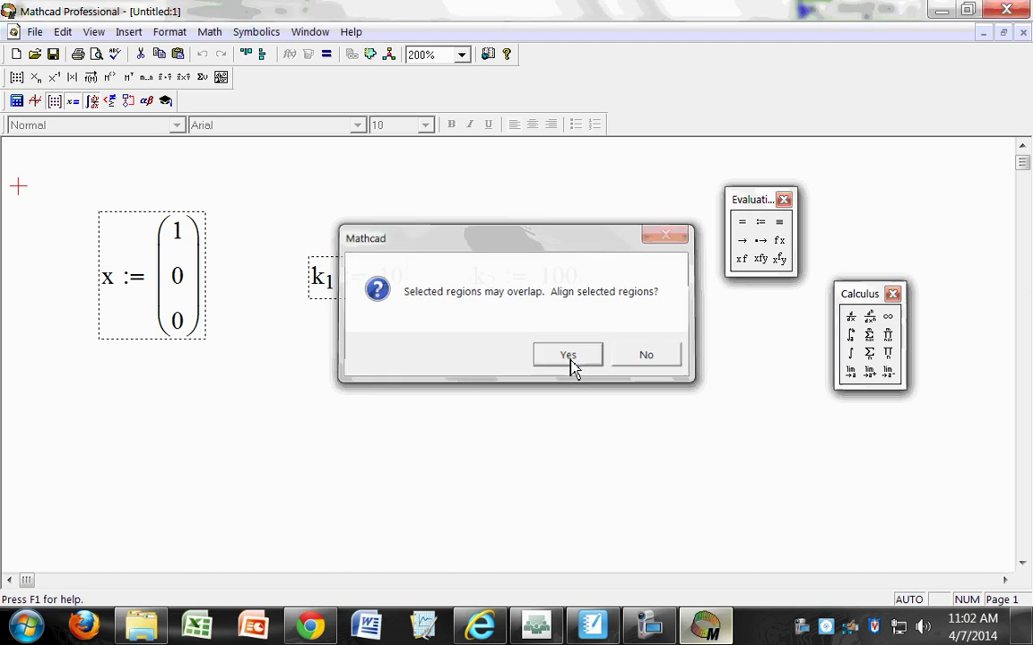
pyautogui.click(569, 357)
pyautogui.click(462, 352)
pyautogui.click(116, 416)
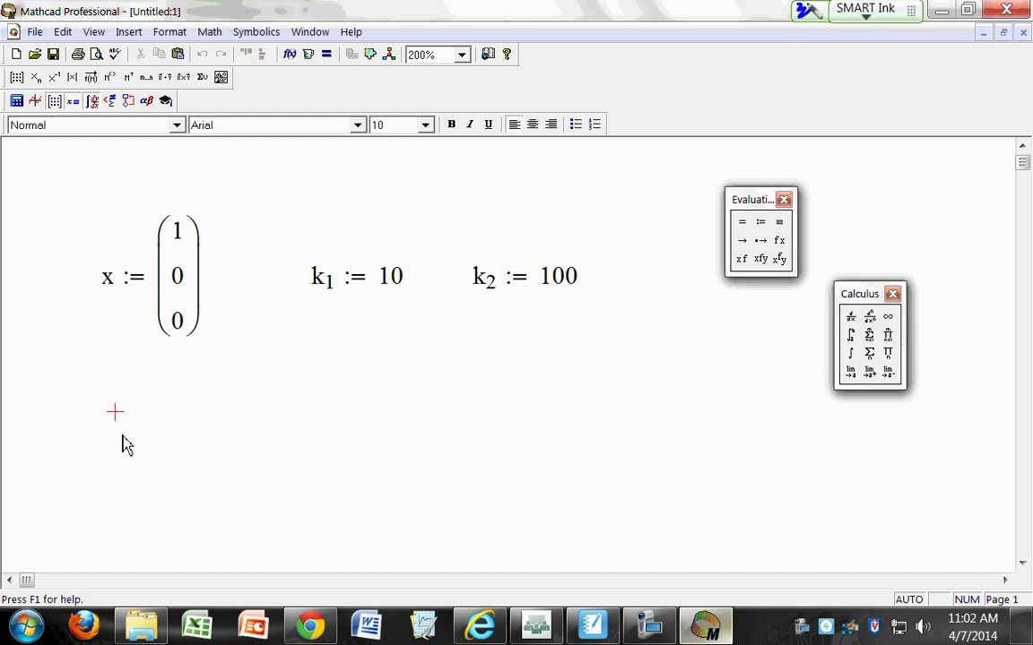
# Scroll the handout up to page 1's Procedure and highlight the derivative vector text and D(t,x)
pyautogui.click(592, 636)
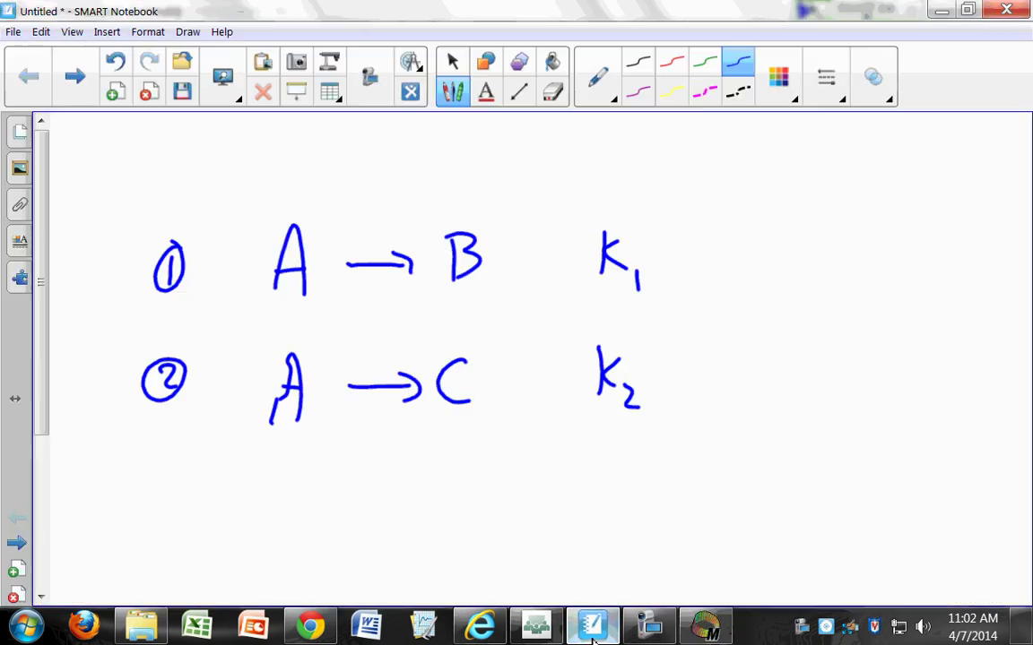
pyautogui.click(328, 632)
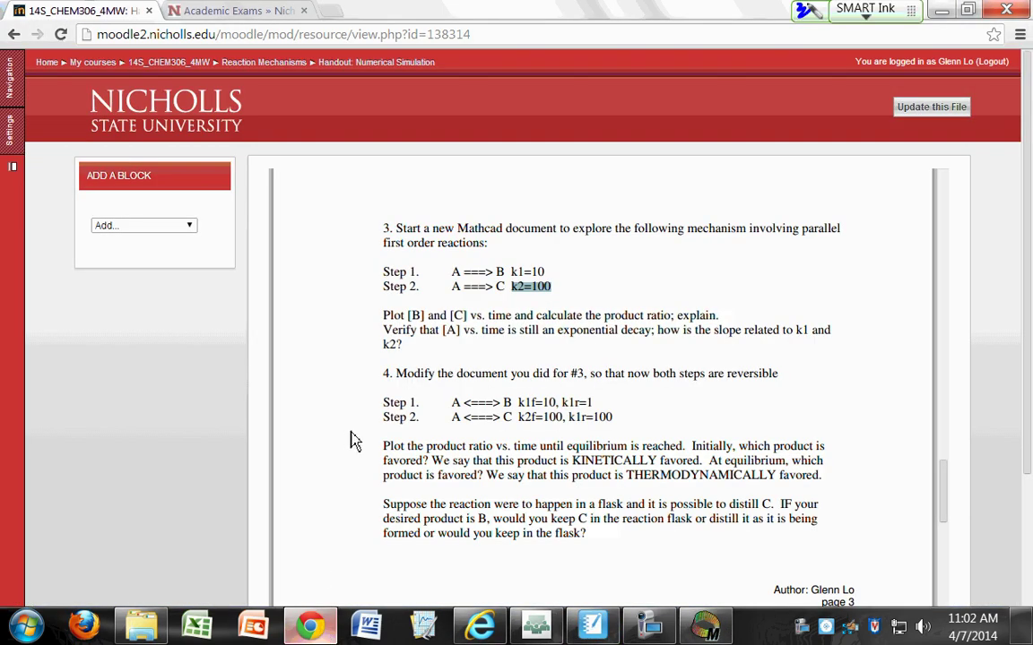
pyautogui.scroll(15, 352, 439)
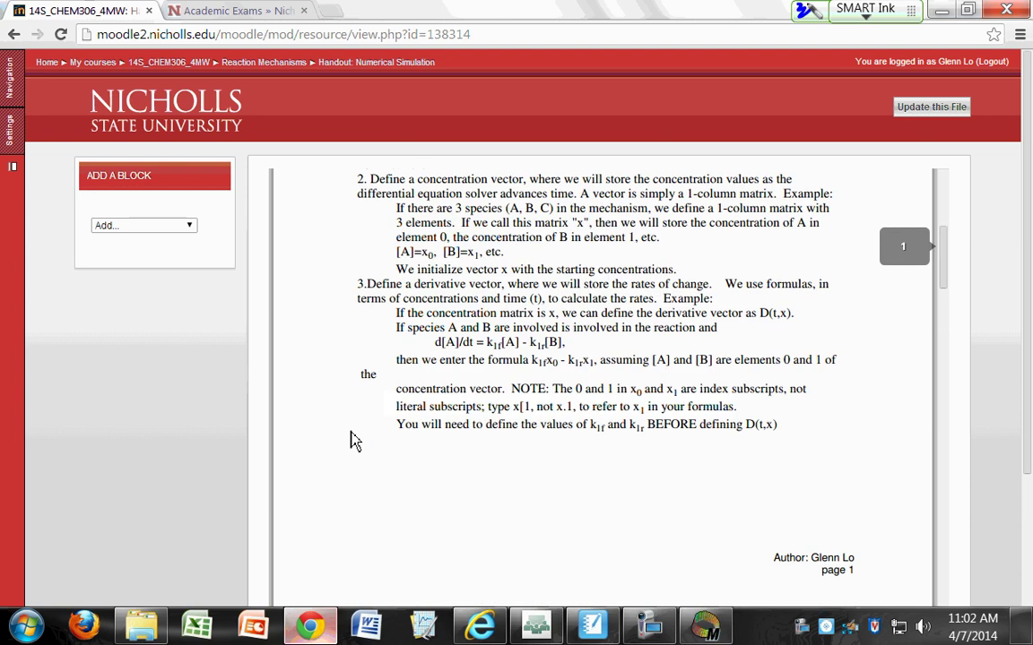
pyautogui.scroll(2, 353, 440)
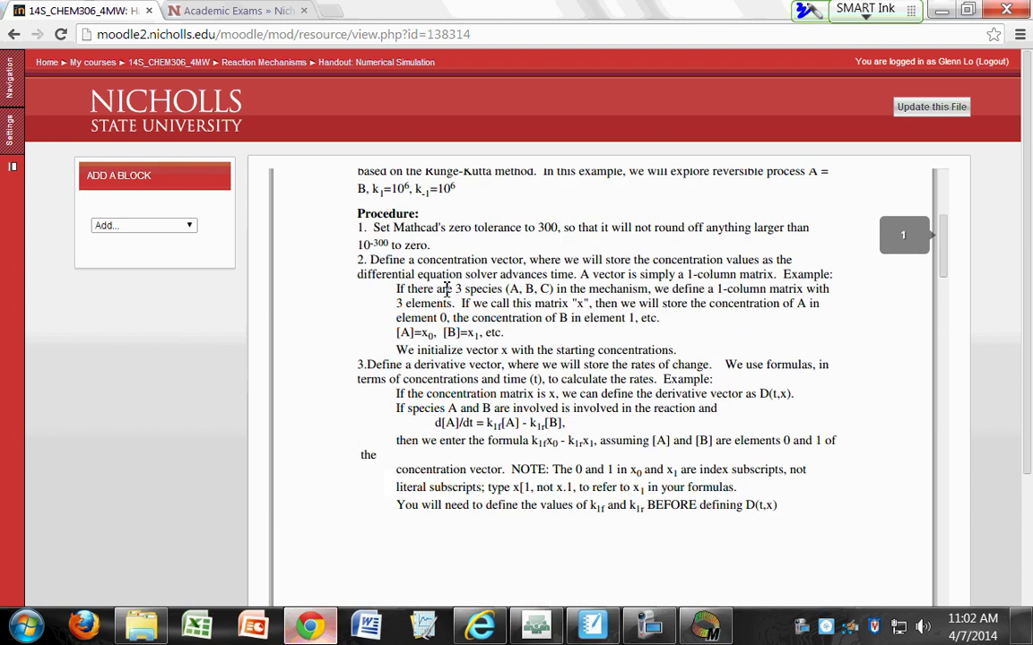
pyautogui.moveTo(407, 367); pyautogui.dragTo(535, 386)
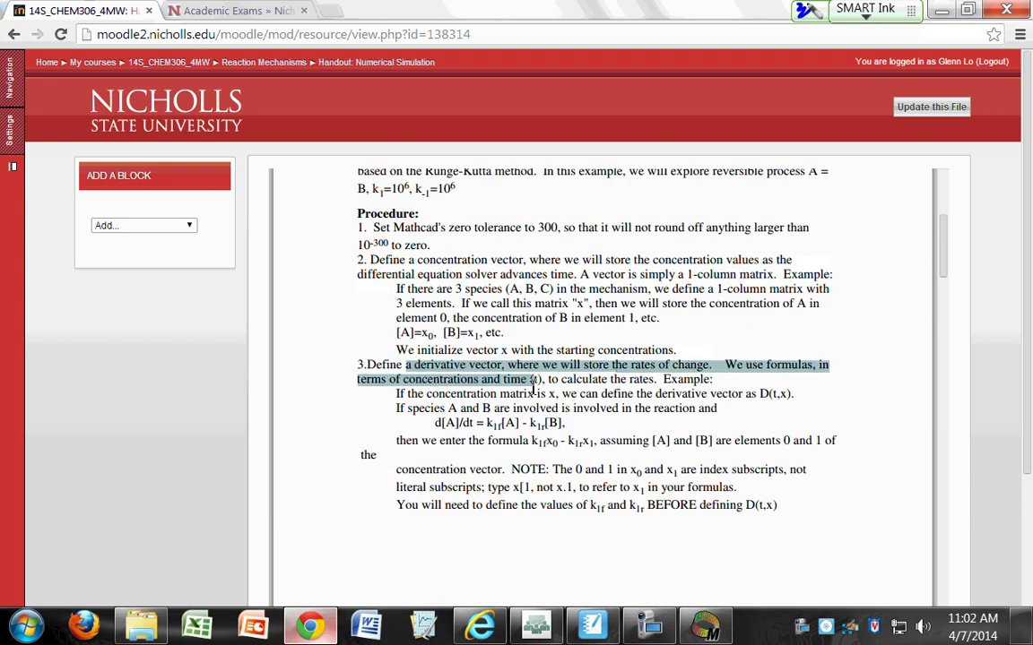
pyautogui.click(764, 393)
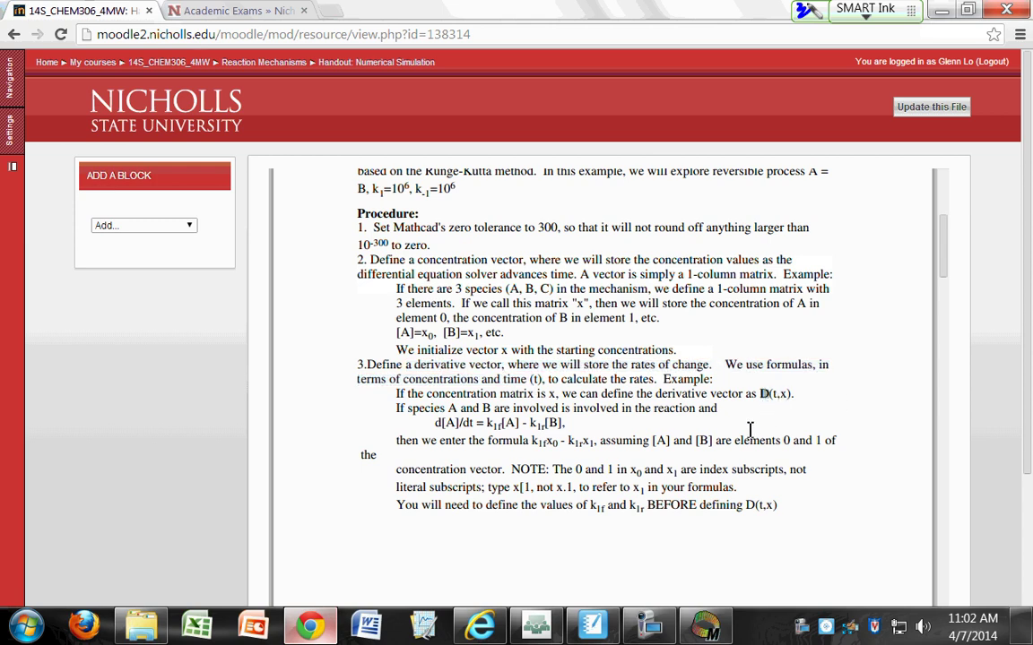
pyautogui.moveTo(771, 394); pyautogui.dragTo(778, 401)
pyautogui.moveTo(772, 394); pyautogui.dragTo(788, 391)
# Define D(t,x) below x as an empty 3-row, 1-column vector
pyautogui.click(706, 625)
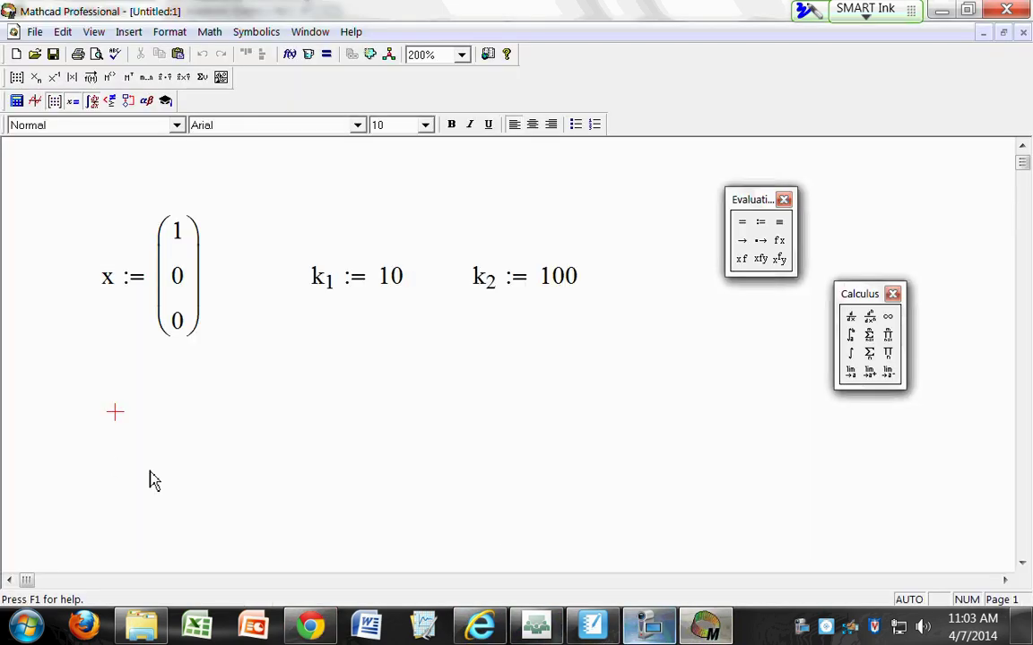
pyautogui.write('D(t')
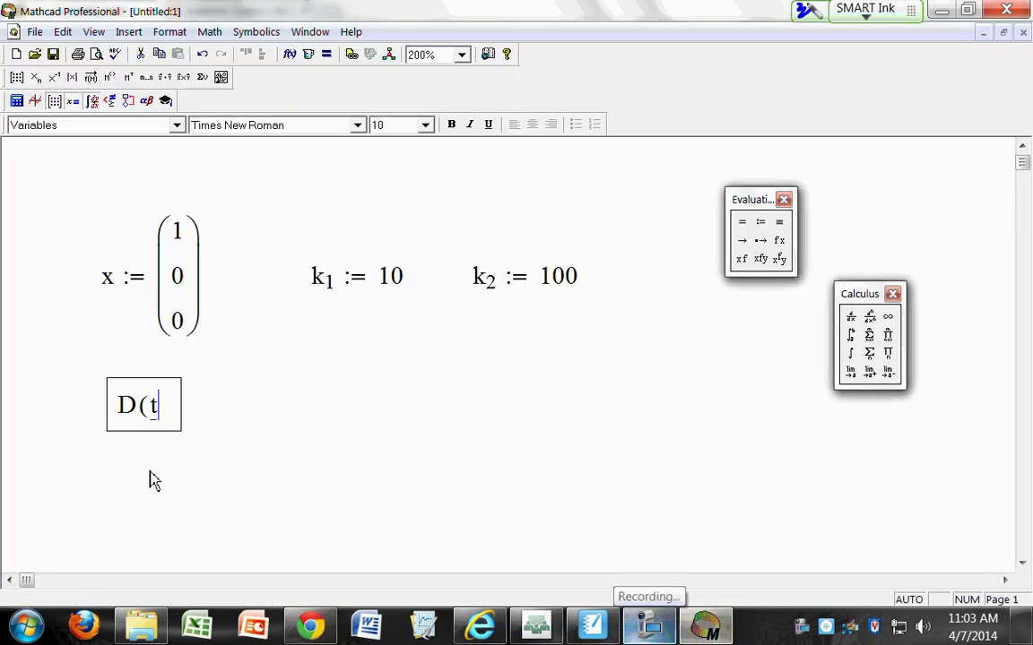
pyautogui.write(',x')
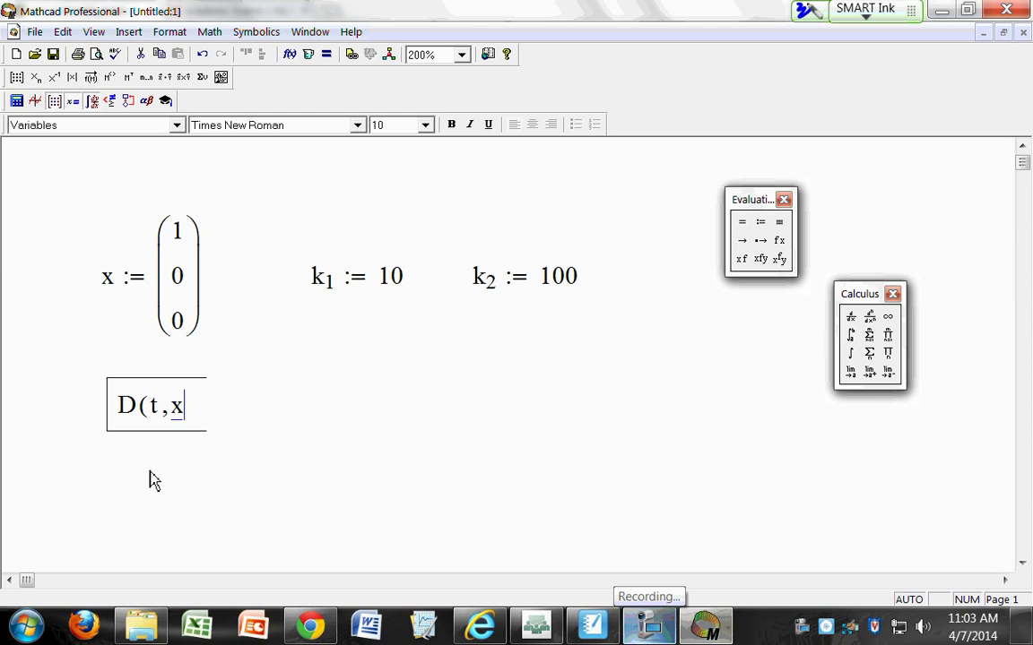
pyautogui.write(') ')
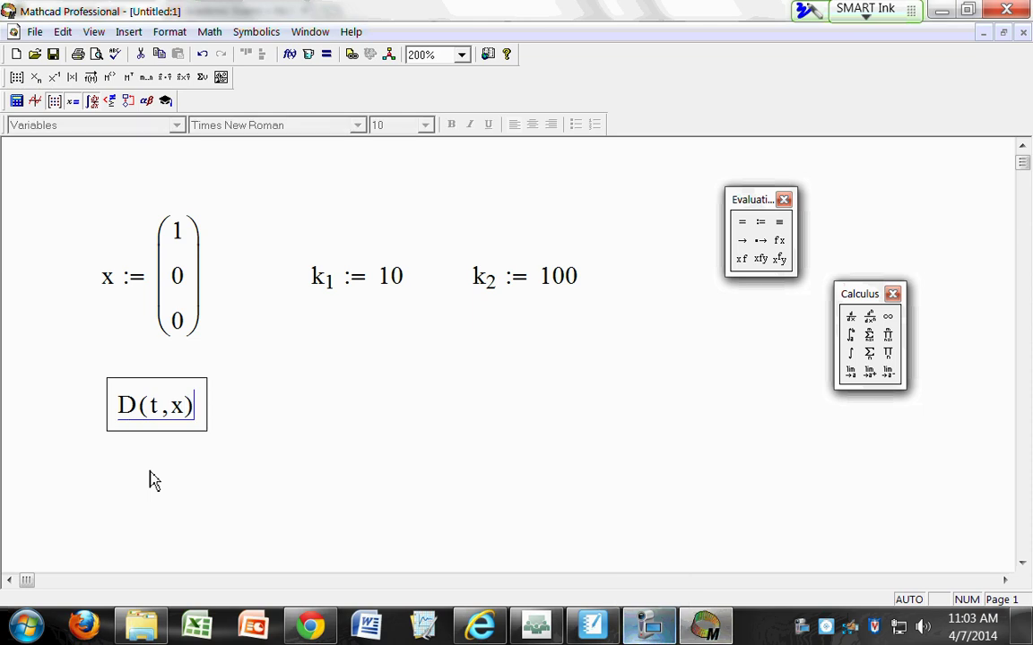
pyautogui.write(':=')
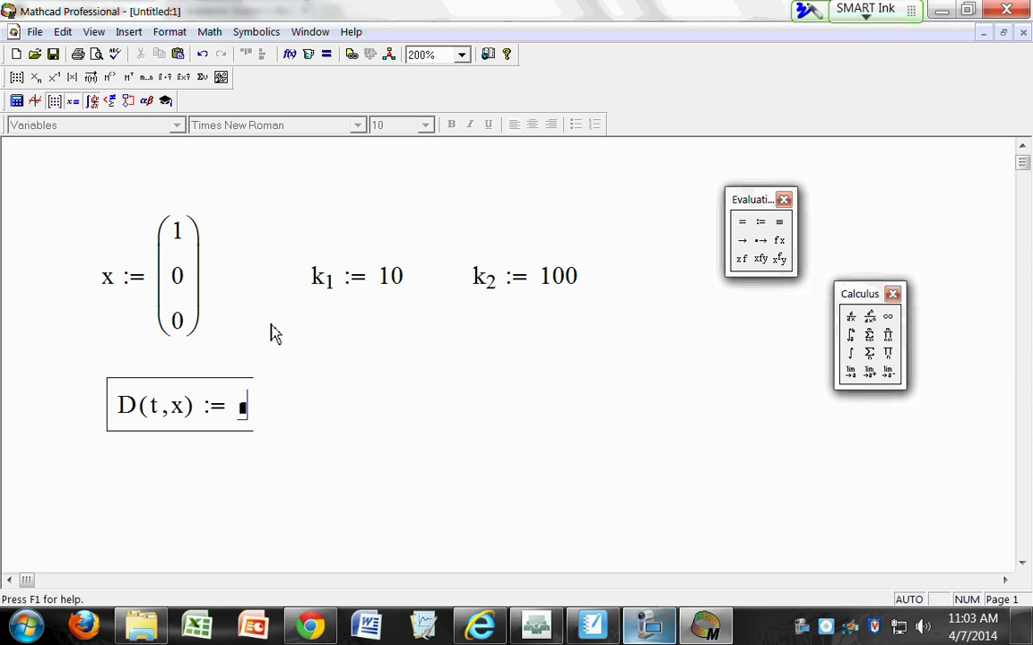
pyautogui.click(16, 78)
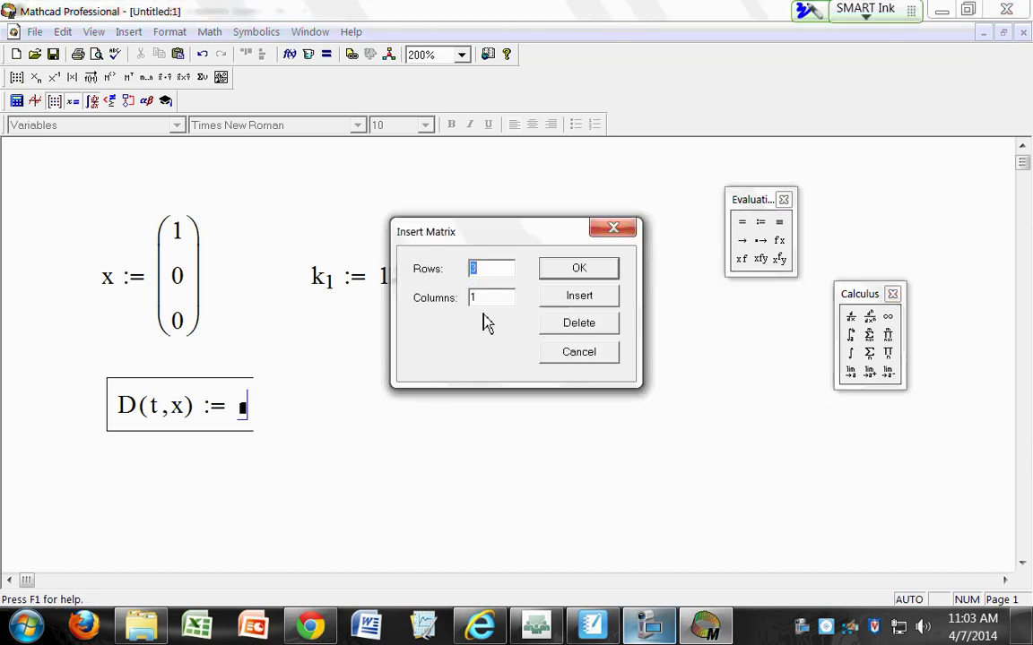
pyautogui.click(579, 274)
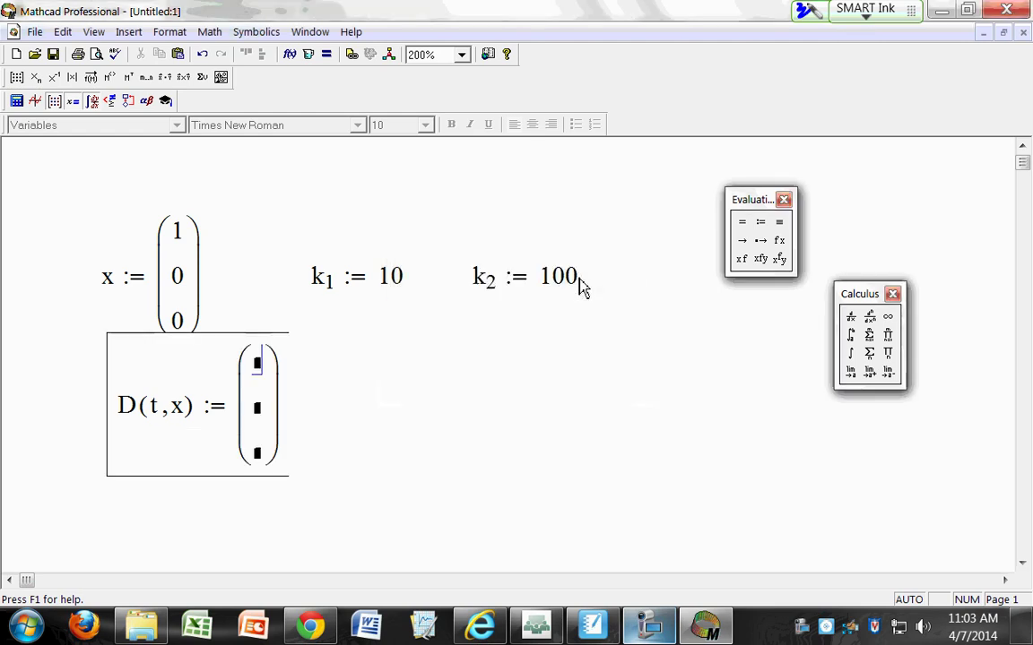